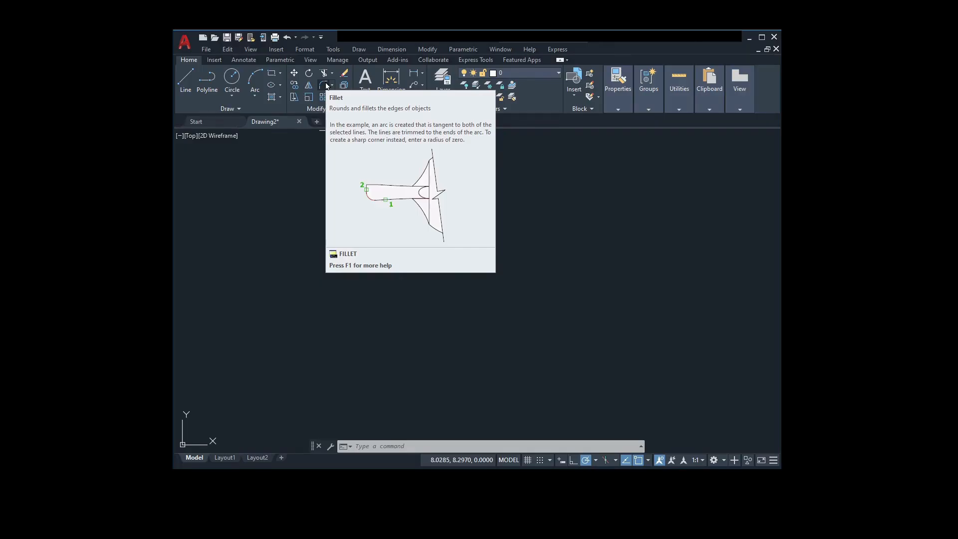
pyautogui.click(322, 84)
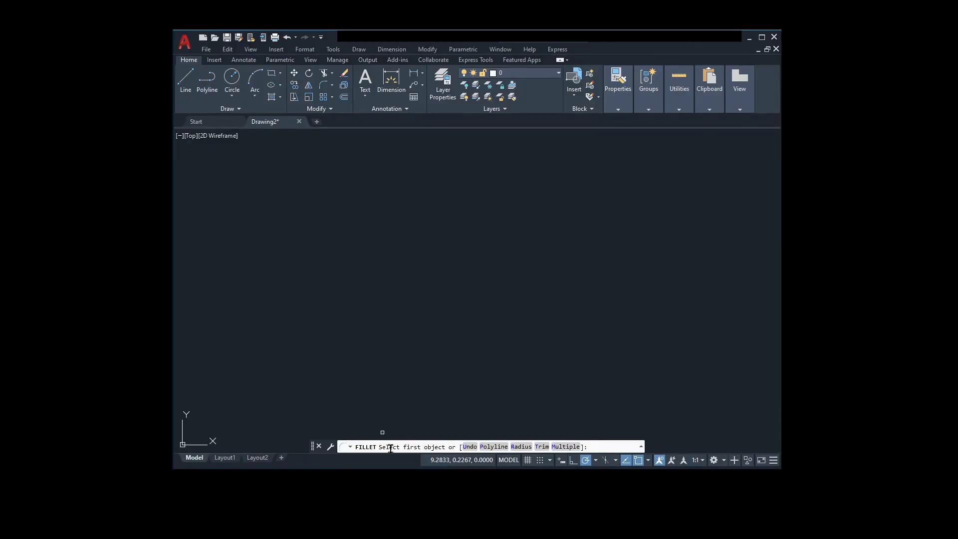
pyautogui.press('Escape')
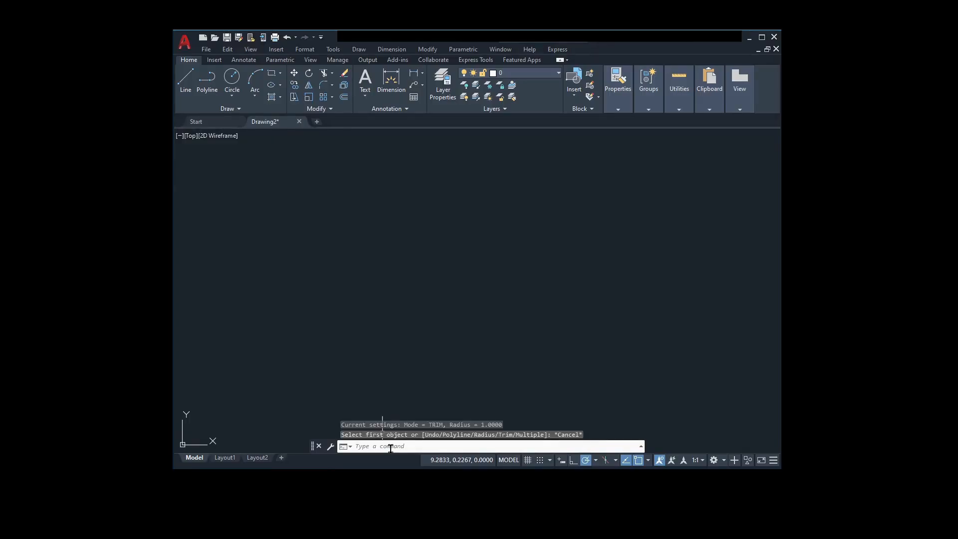
pyautogui.write('fillet')
pyautogui.press('Return')
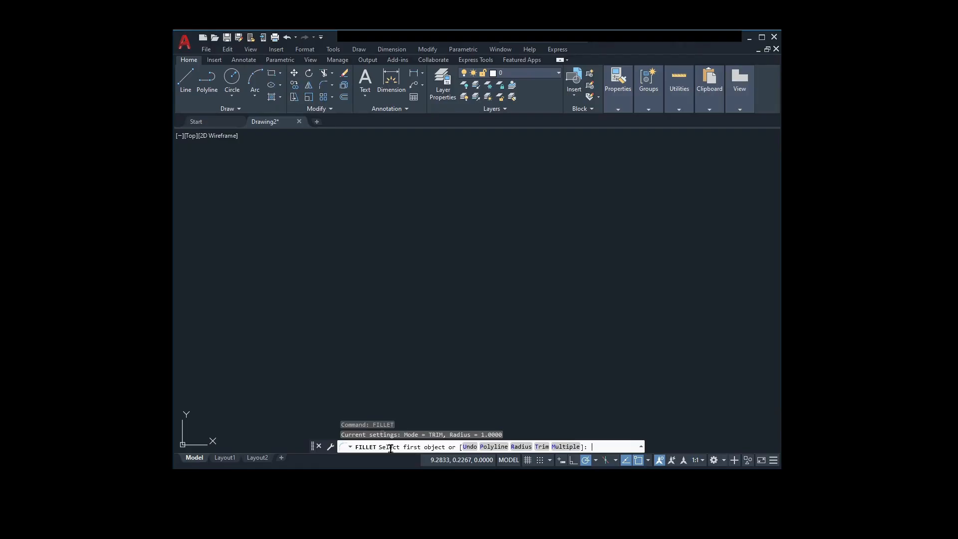
pyautogui.press('Escape')
pyautogui.press('Escape')
pyautogui.press('Escape')
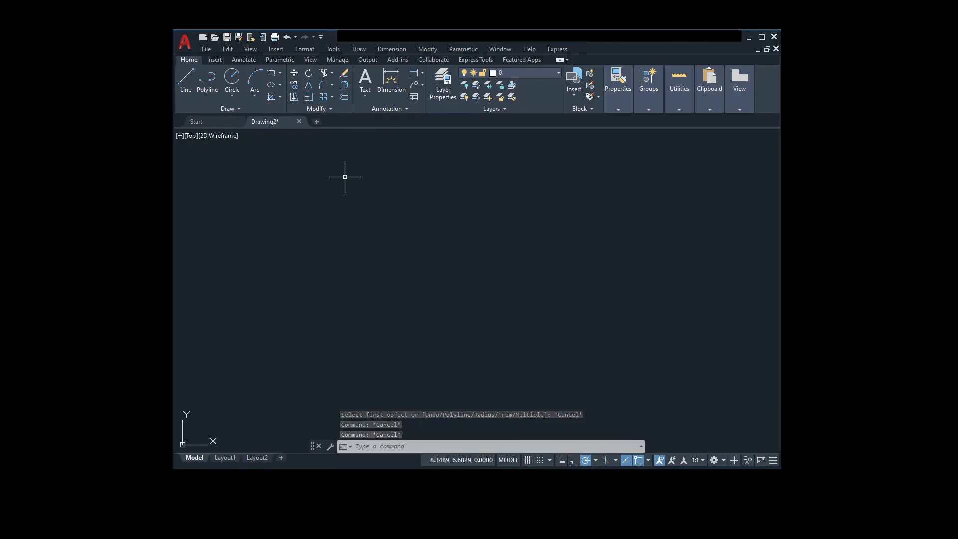
pyautogui.click(333, 87)
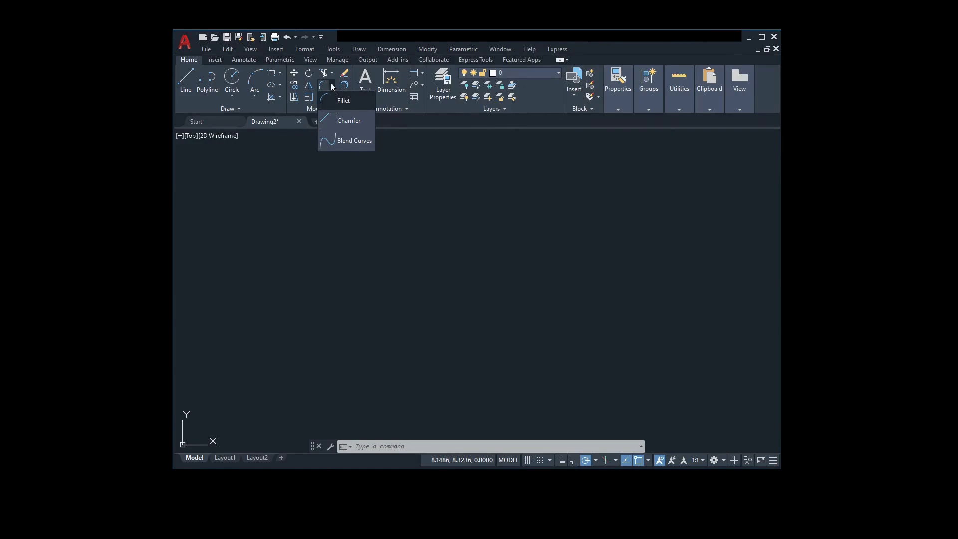
pyautogui.click(362, 142)
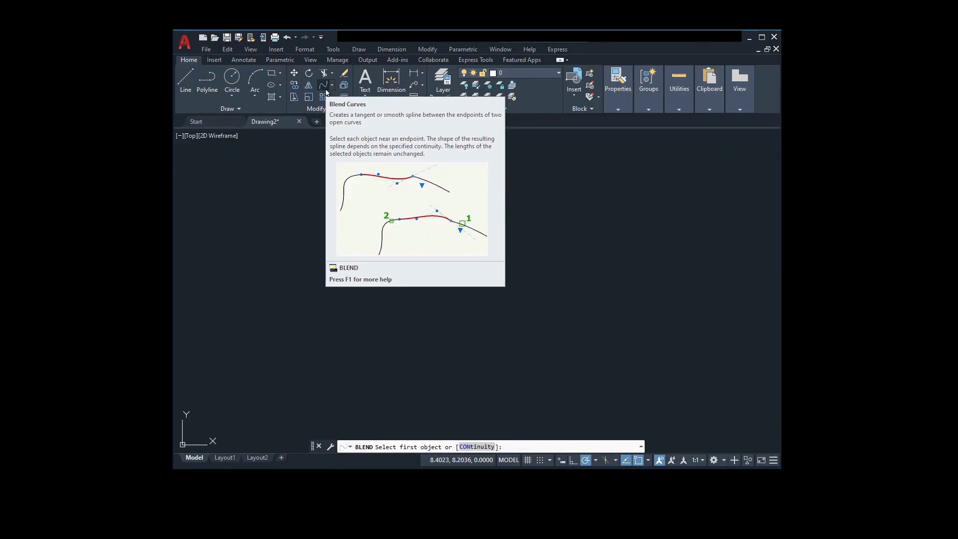
pyautogui.press('Escape')
pyautogui.press('Escape')
pyautogui.press('Escape')
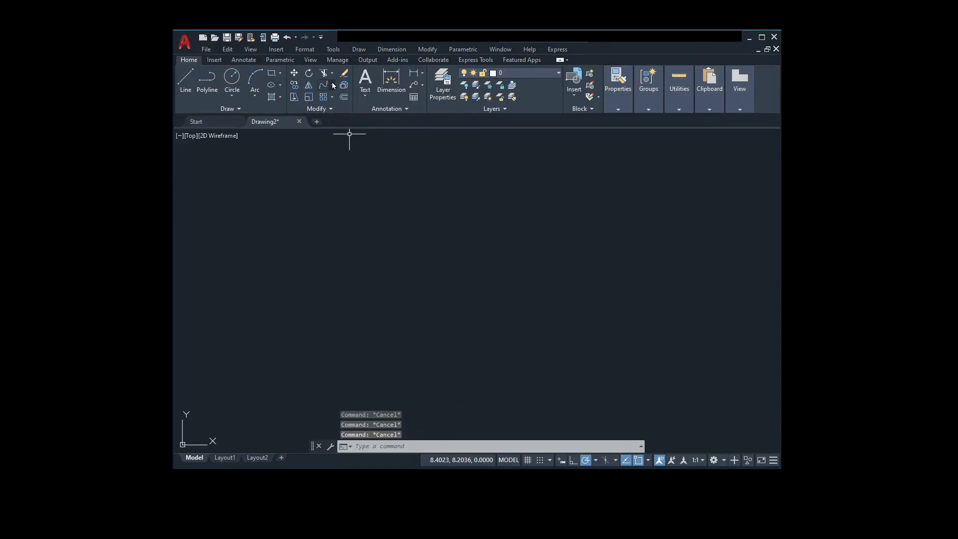
pyautogui.click(333, 85)
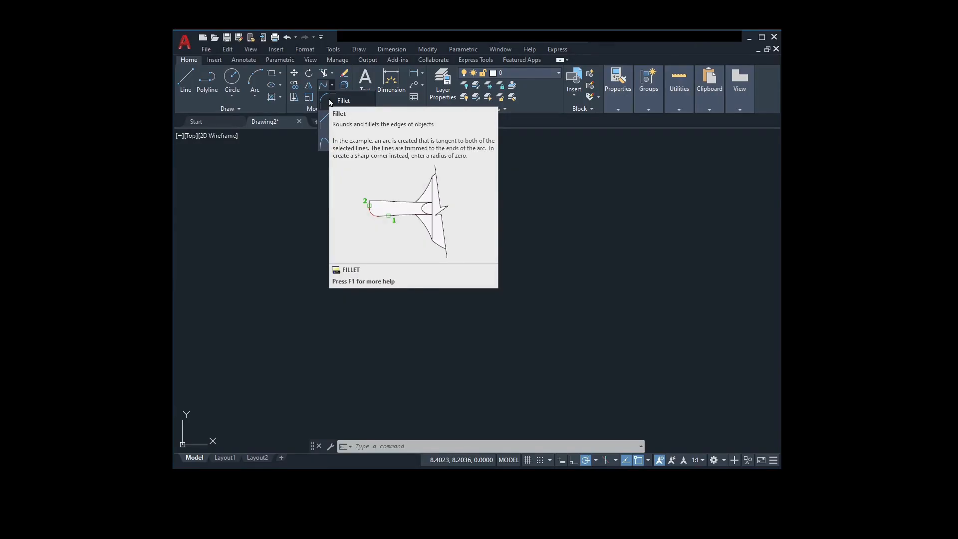
pyautogui.click(330, 100)
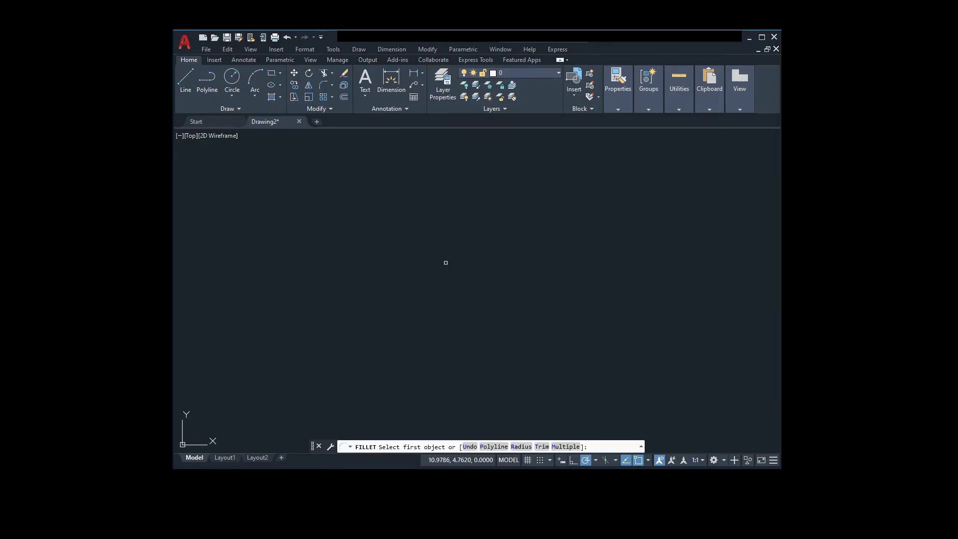
pyautogui.press('Escape')
pyautogui.press('Escape')
pyautogui.press('Escape')
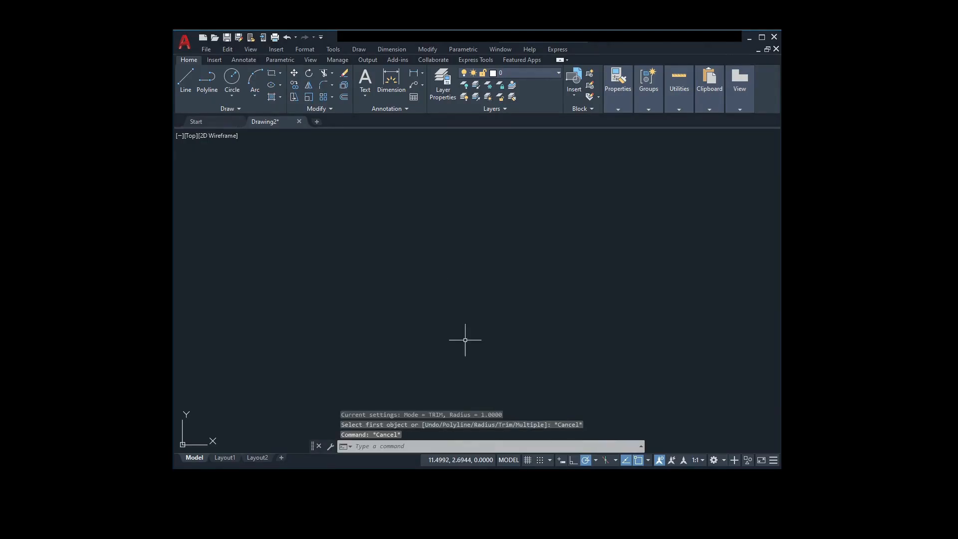
# Step: Draw a closed square from four connected lines, each 3 units long, with polar tracking keeping the sides horizontal and vertical
pyautogui.click(184, 81)
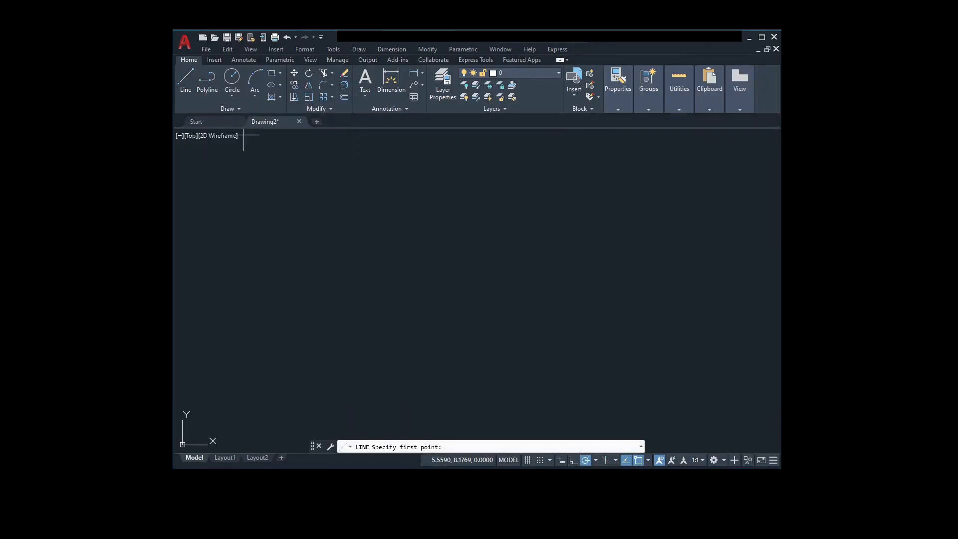
pyautogui.click(337, 192)
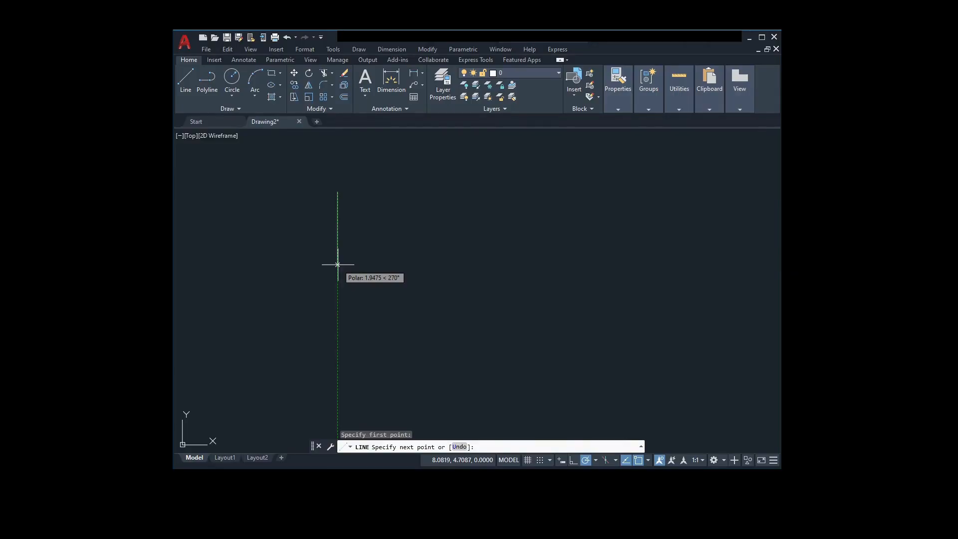
pyautogui.click(595, 460)
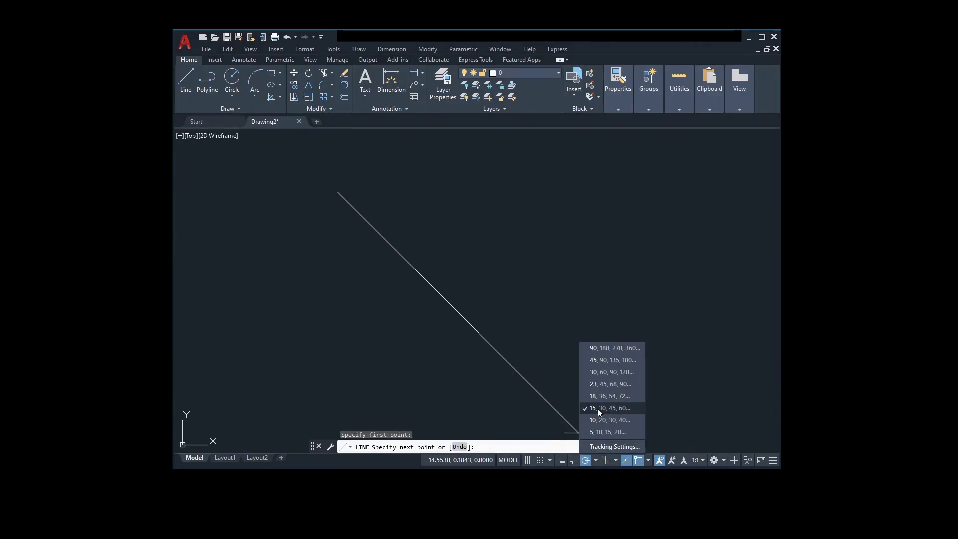
pyautogui.click(519, 388)
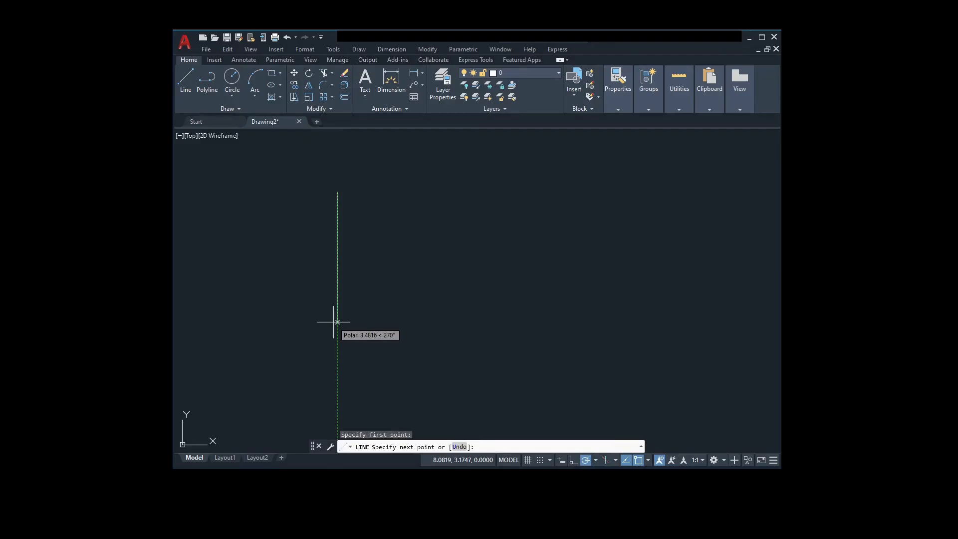
pyautogui.press('Return')
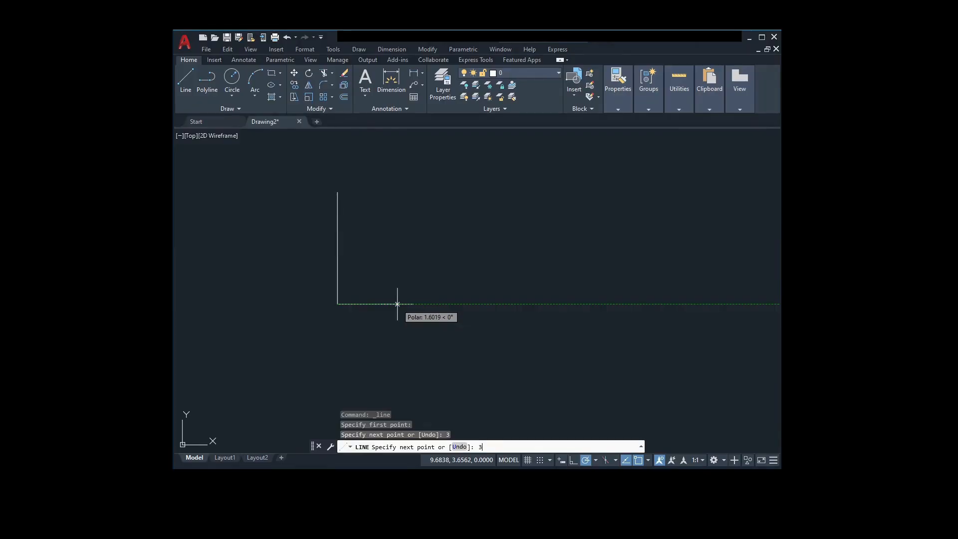
pyautogui.press('Return')
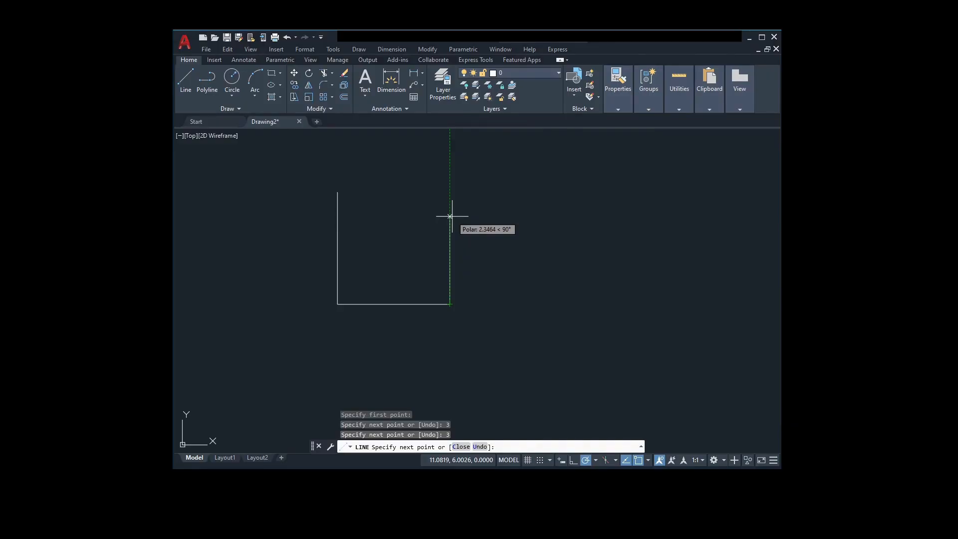
pyautogui.write('3')
pyautogui.press('Return')
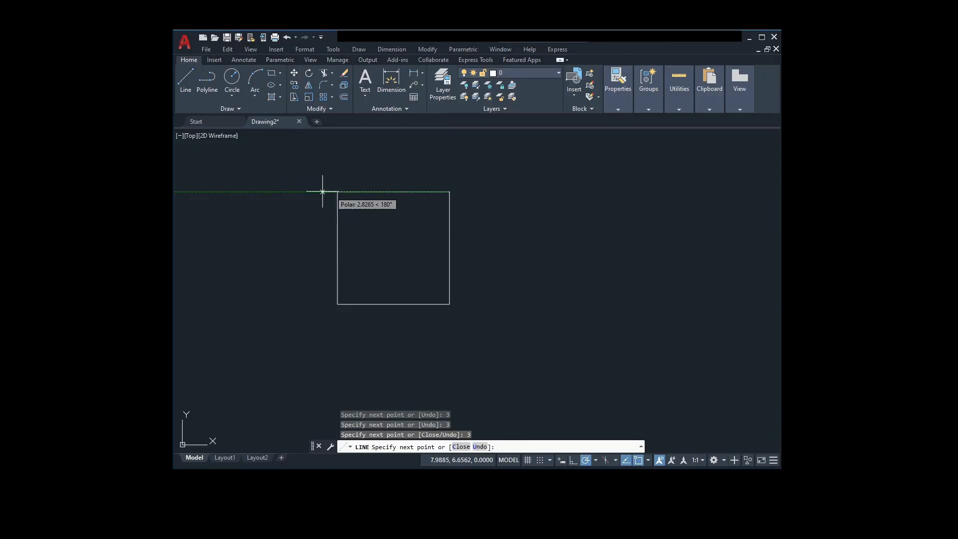
pyautogui.write('3')
pyautogui.press('Return')
pyautogui.press('Escape')
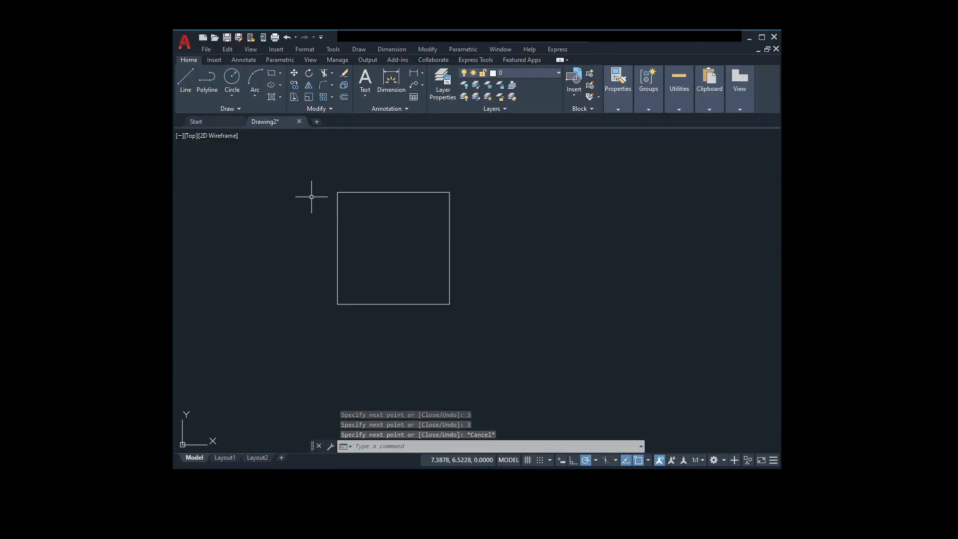
# Step: Fillet the square's upper-left corner with a radius of 0.5, and undo that fillet
pyautogui.write('fillet')
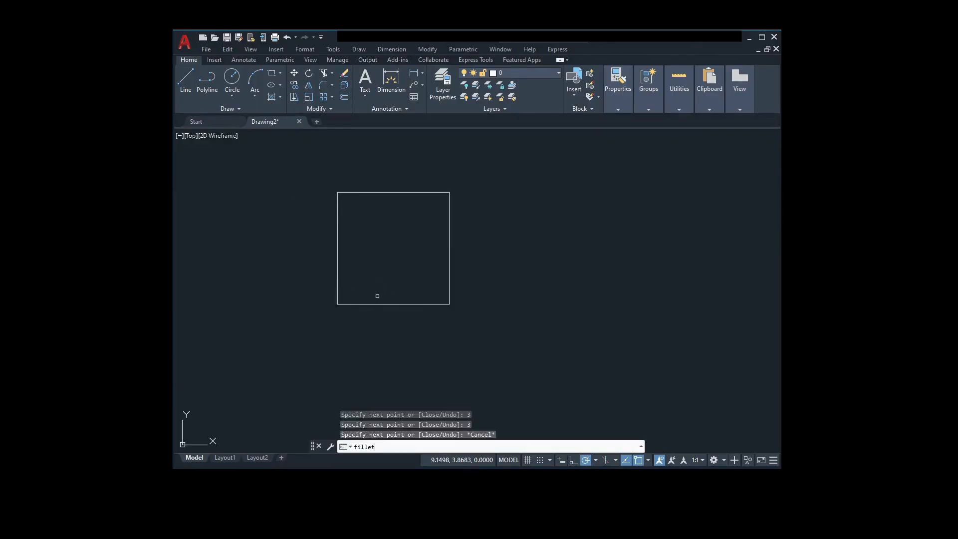
pyautogui.press('Return')
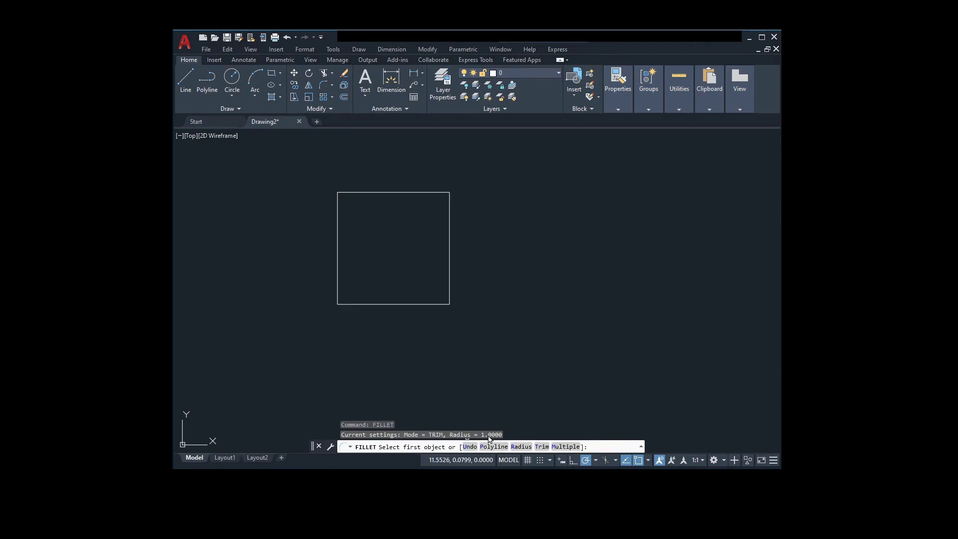
pyautogui.click(521, 446)
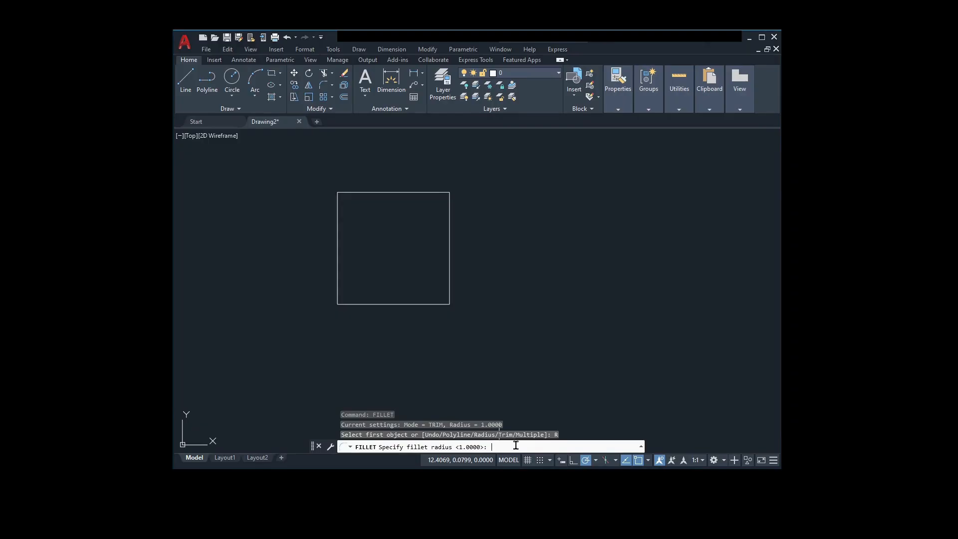
pyautogui.write('0.5')
pyautogui.press('Return')
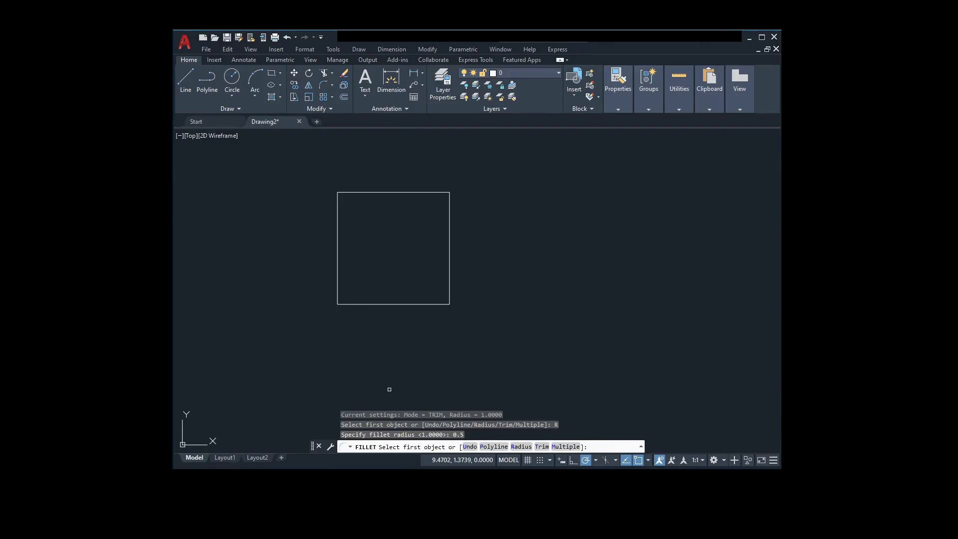
pyautogui.scroll(2, 339, 181)
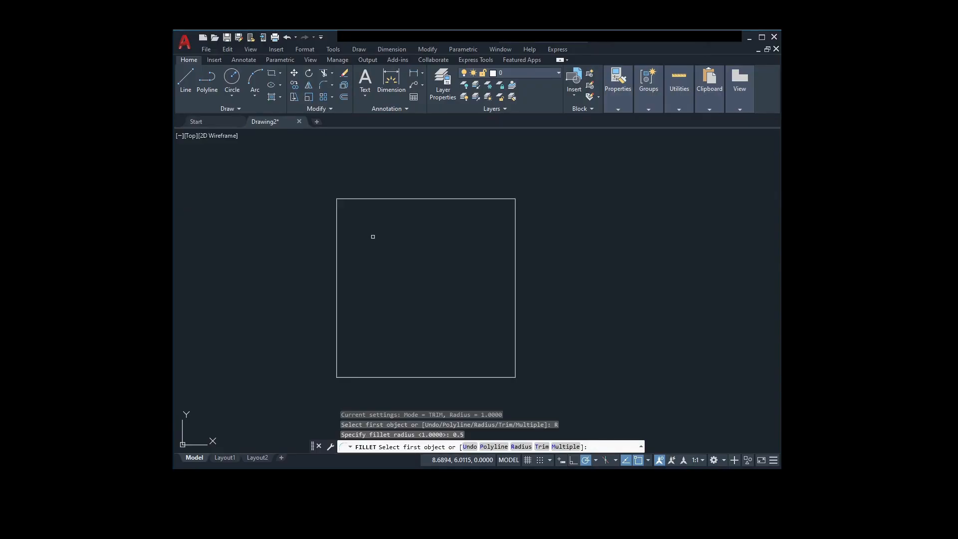
pyautogui.click(337, 223)
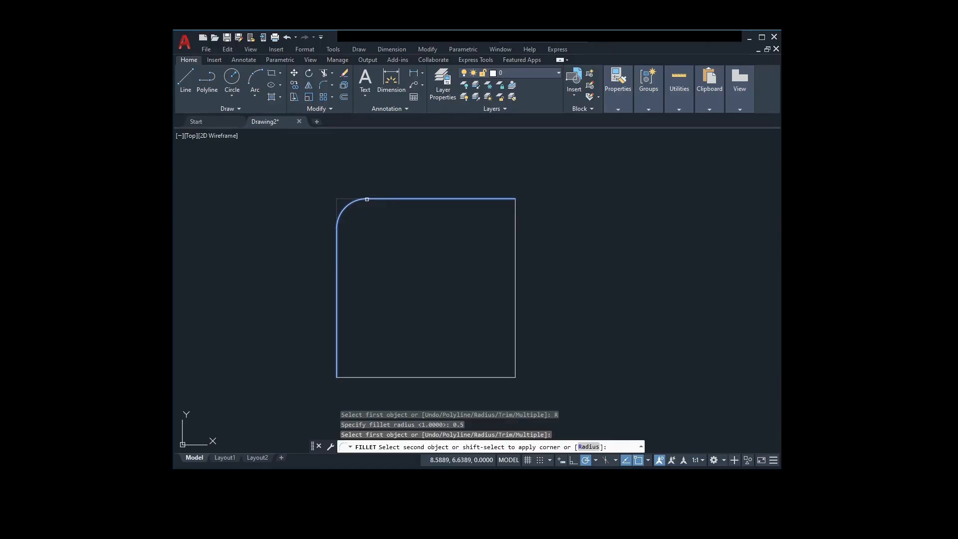
pyautogui.click(368, 199)
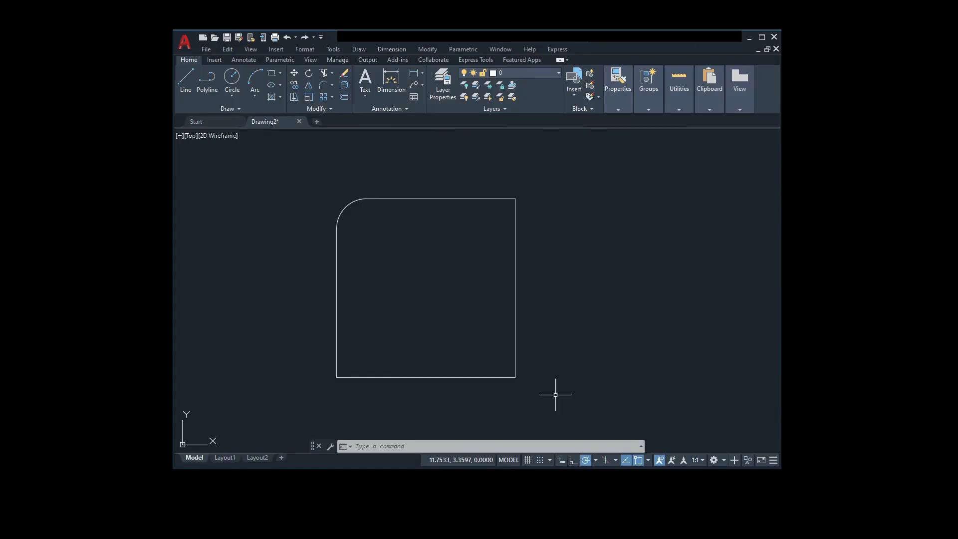
pyautogui.hotkey('ctrl', 'z')
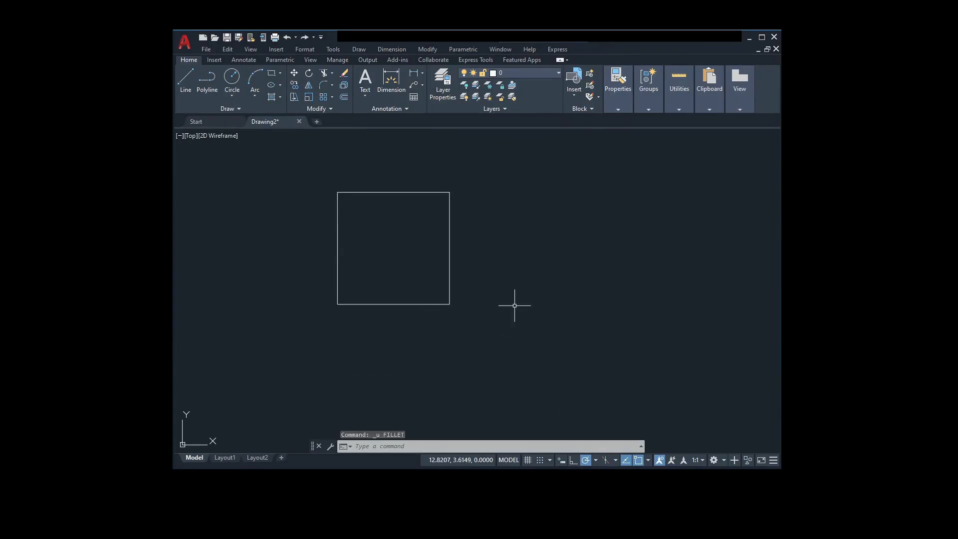
# Step: Fillet the square's upper-left corner with a radius of 1 in No trim mode, keeping the original corner lines
pyautogui.scroll(2, 516, 309)
pyautogui.moveTo(517, 313); pyautogui.dragTo(600, 369, button='middle')
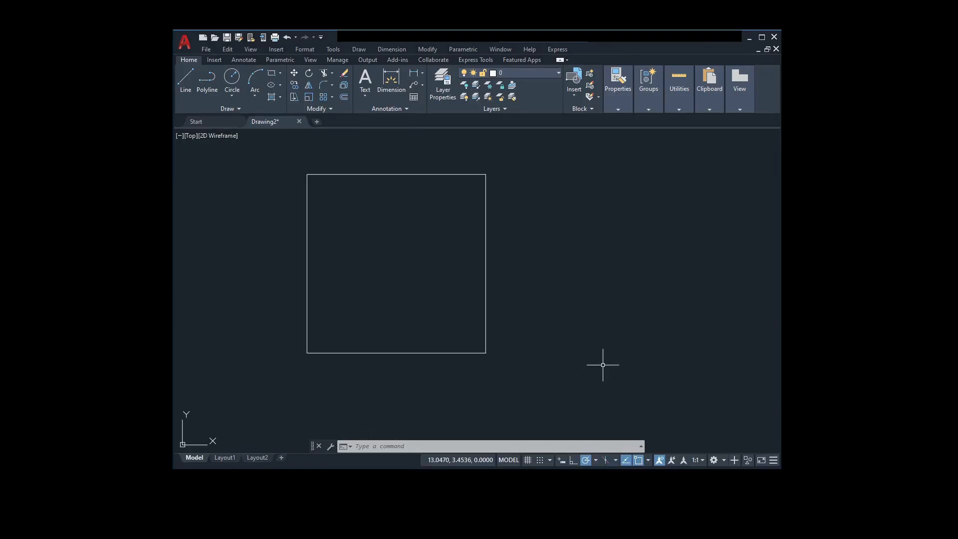
pyautogui.write('FILLet')
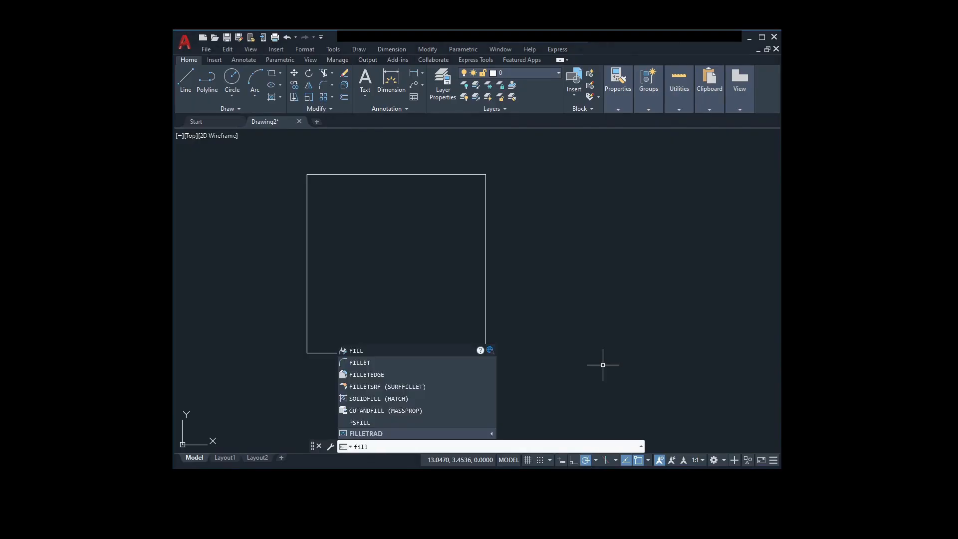
pyautogui.press('Return')
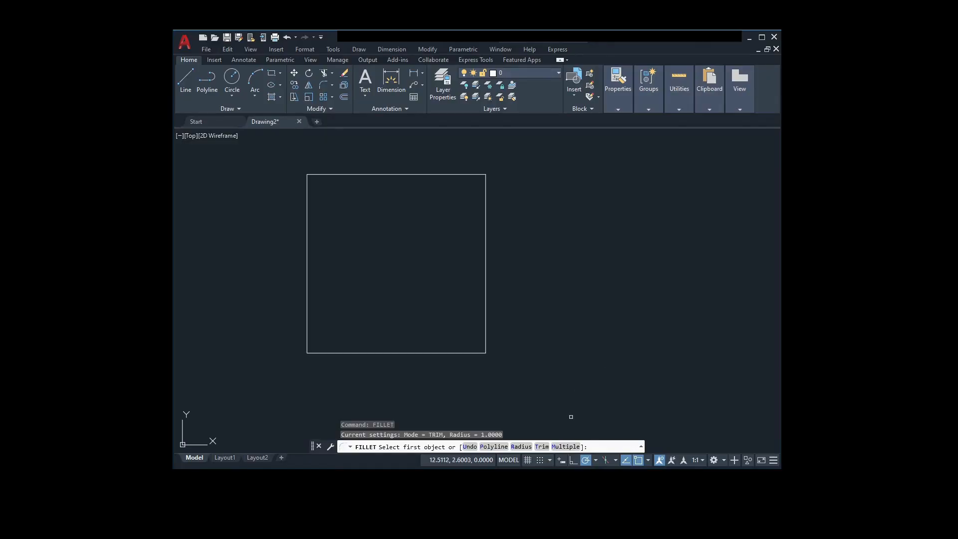
pyautogui.click(542, 446)
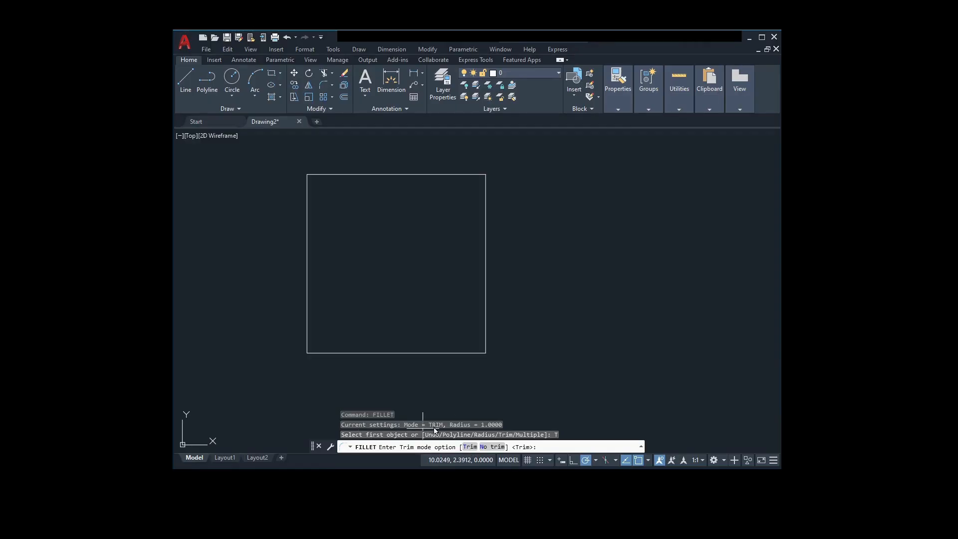
pyautogui.click(486, 447)
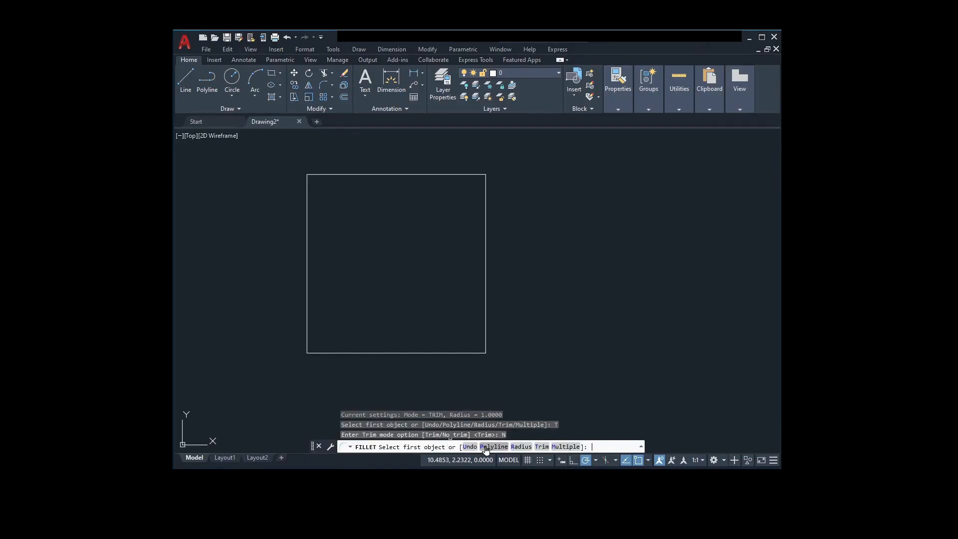
pyautogui.click(521, 447)
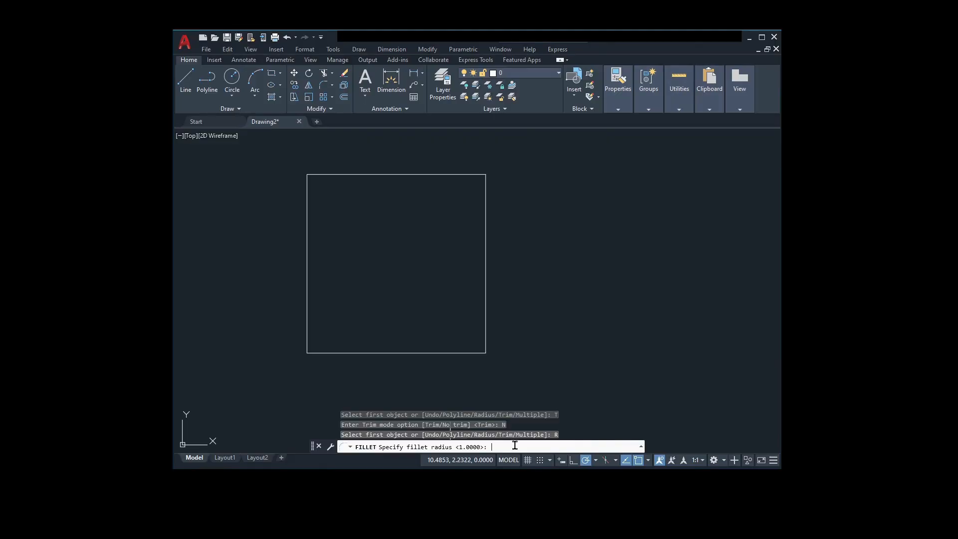
pyautogui.write('1')
pyautogui.press('Return')
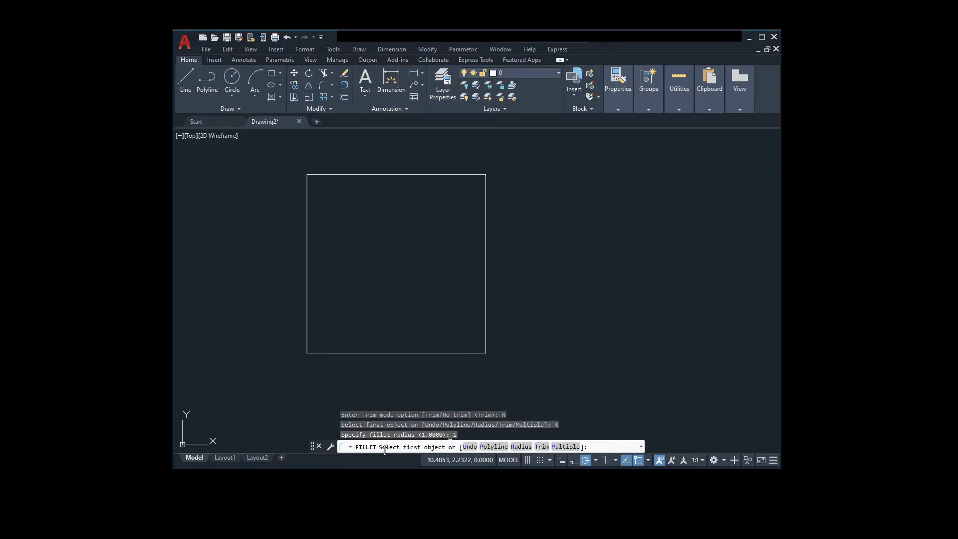
pyautogui.click(308, 203)
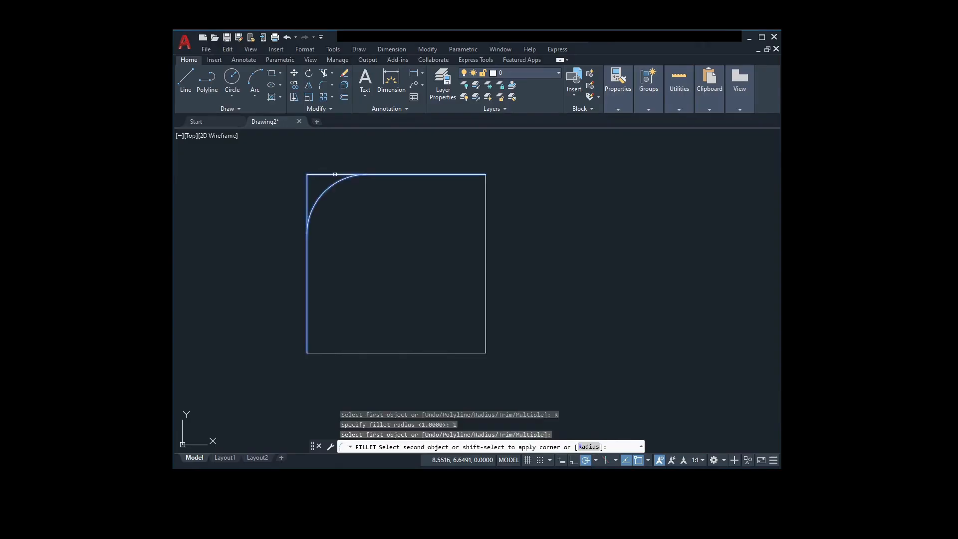
pyautogui.click(335, 174)
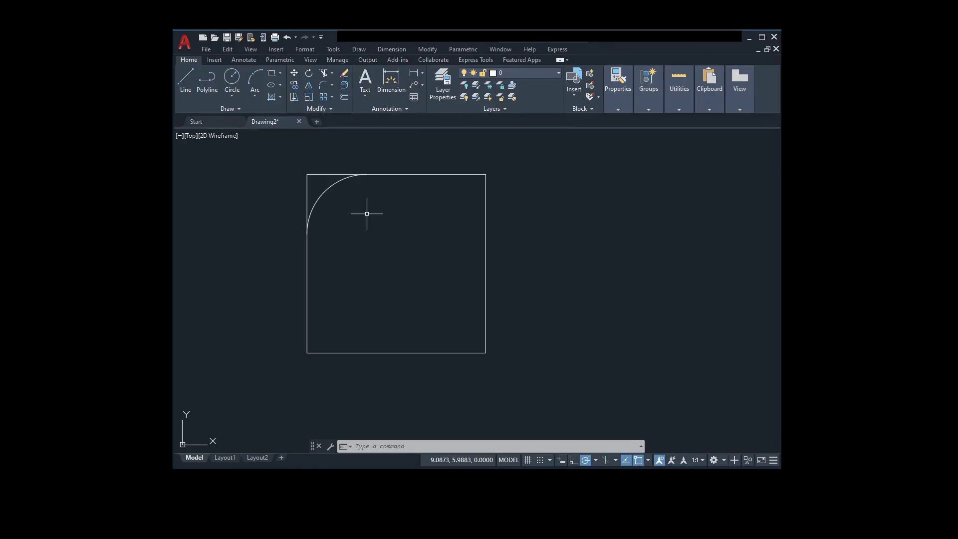
# Step: Undo the No trim fillet, and fillet all four corners of the square with radius 1 in Trim mode using the Multiple option
pyautogui.hotkey('ctrl', 'z')
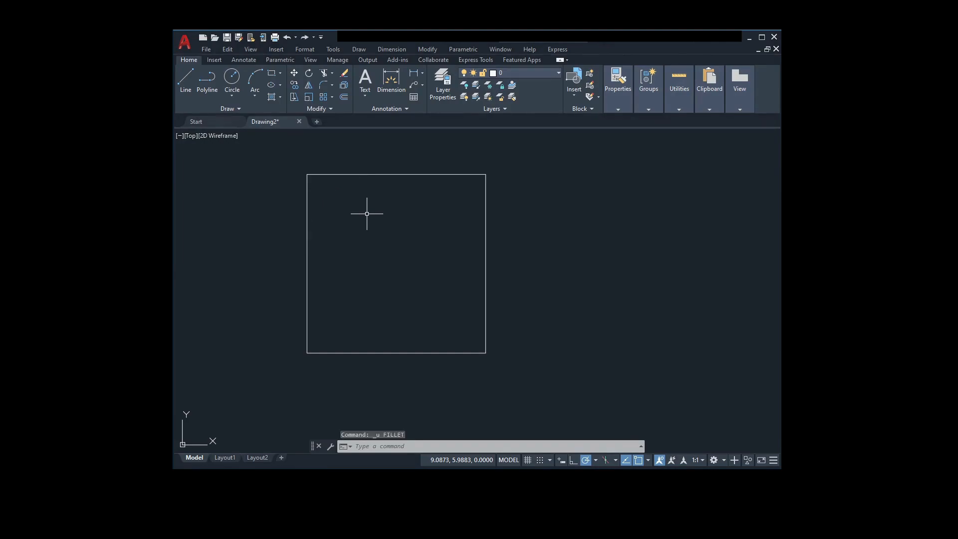
pyautogui.write('fillet')
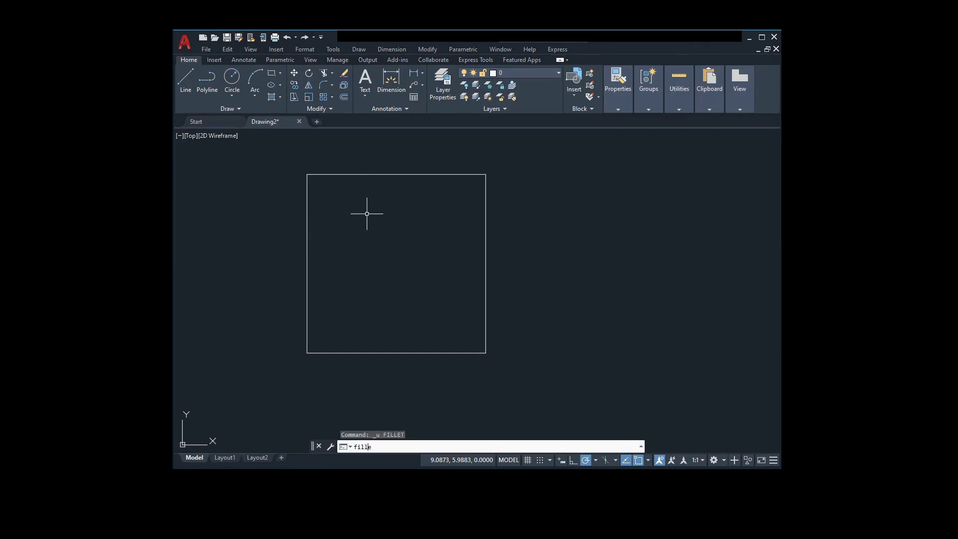
pyautogui.press('Return')
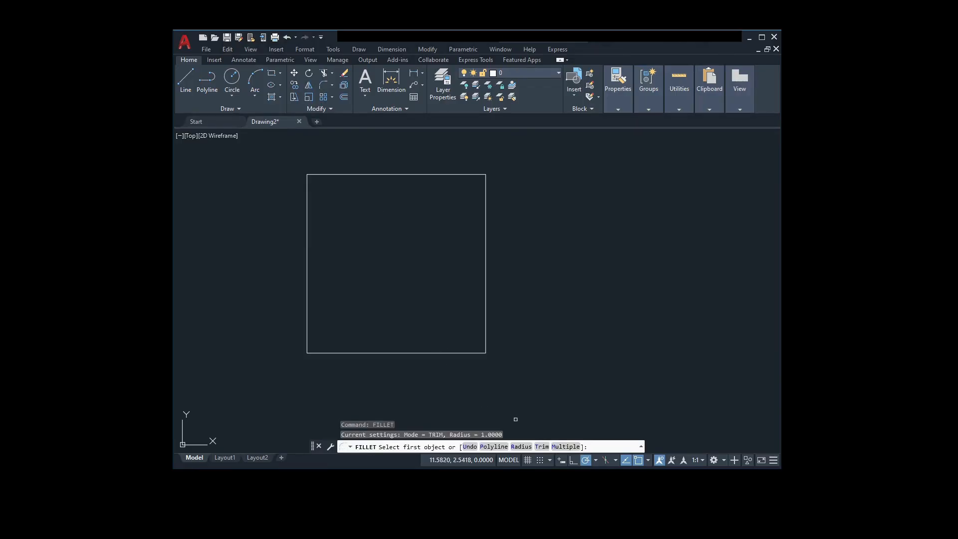
pyautogui.click(563, 447)
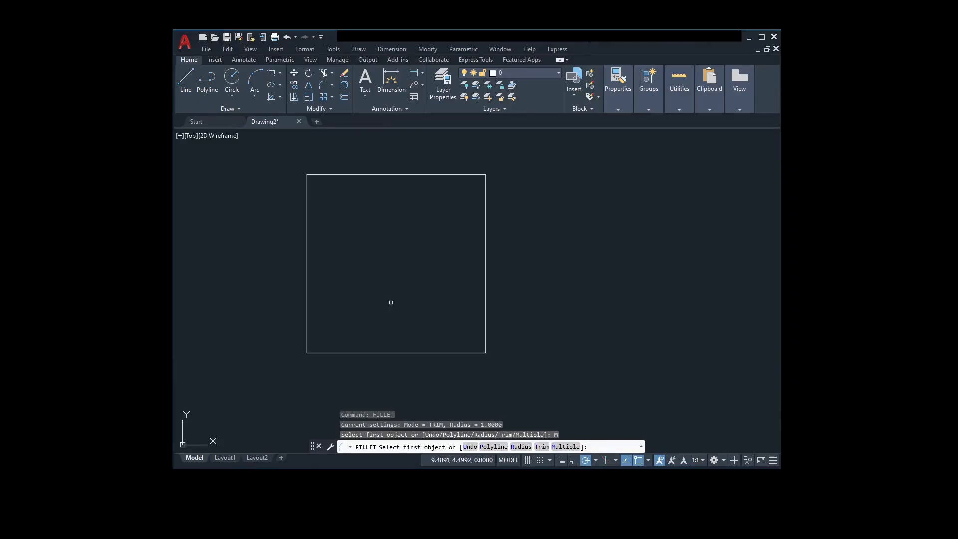
pyautogui.click(307, 195)
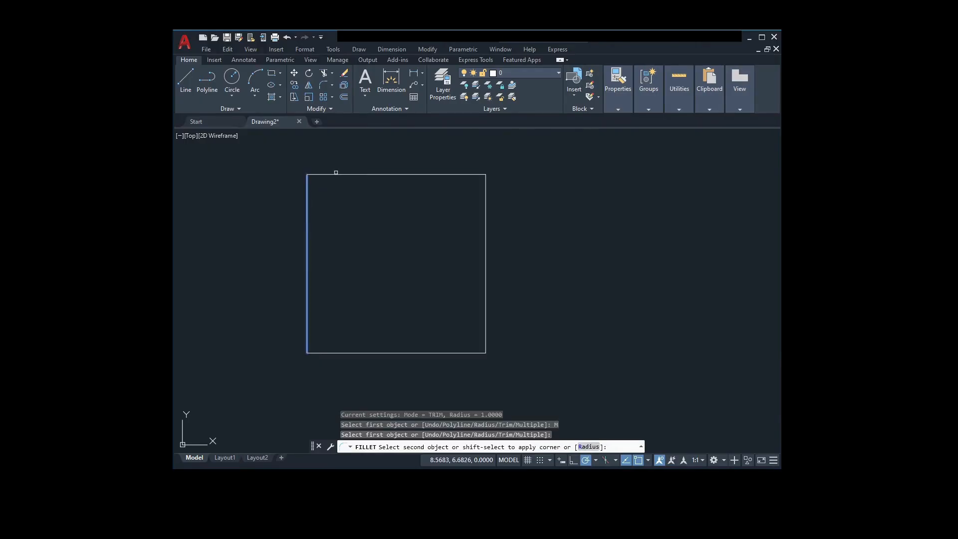
pyautogui.click(336, 174)
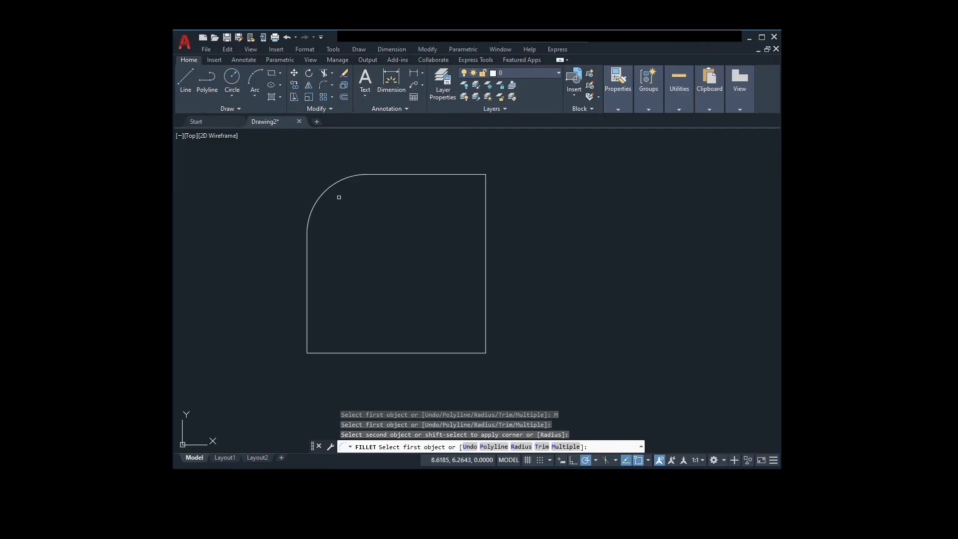
pyautogui.click(460, 175)
pyautogui.click(482, 194)
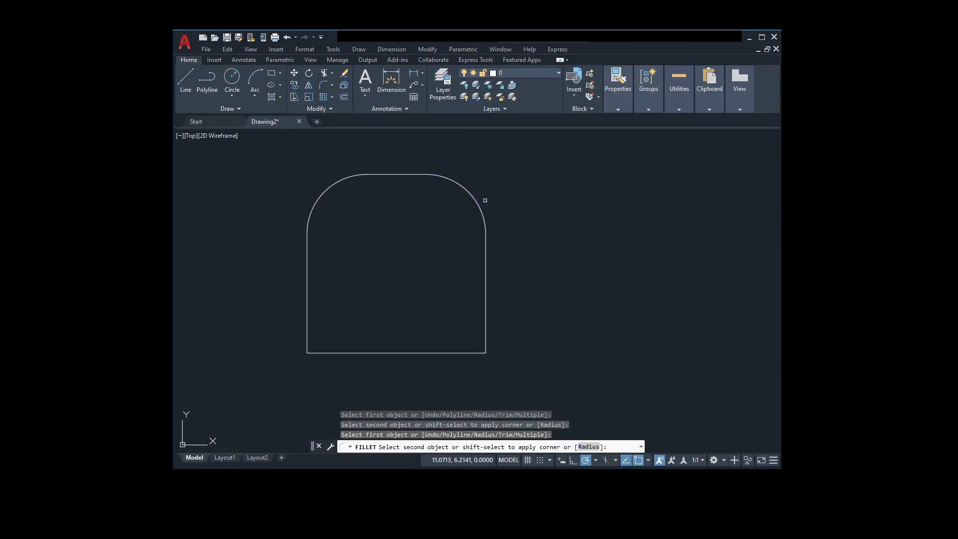
pyautogui.click(485, 324)
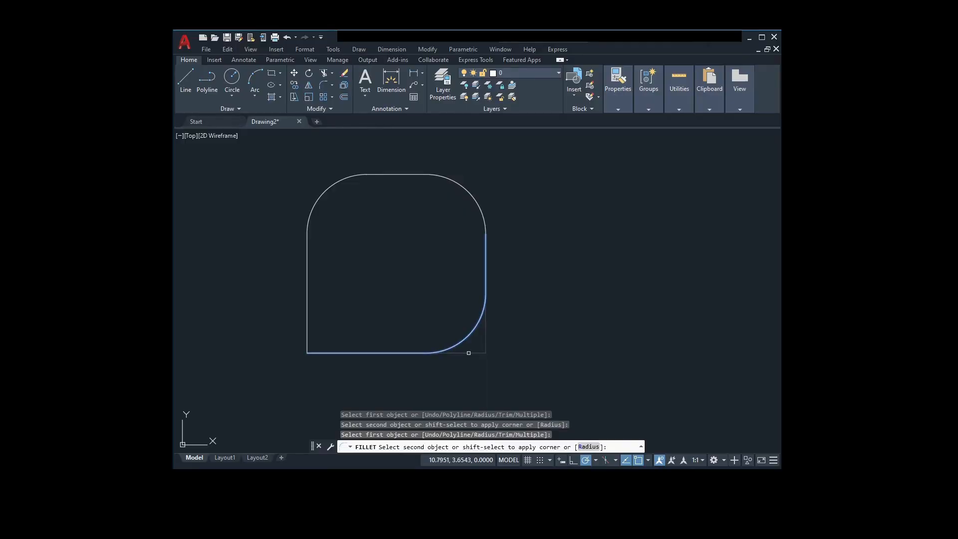
pyautogui.click(440, 353)
pyautogui.click(339, 353)
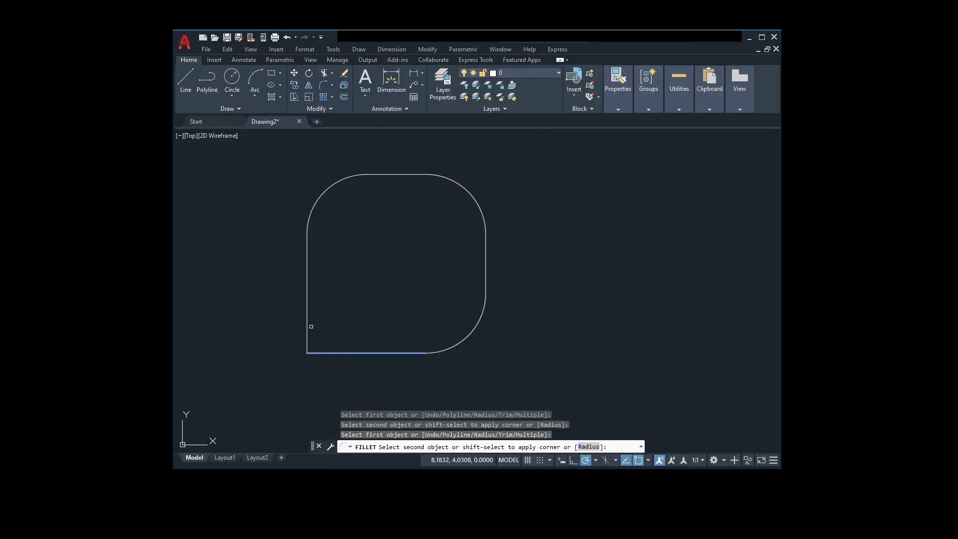
pyautogui.click(307, 322)
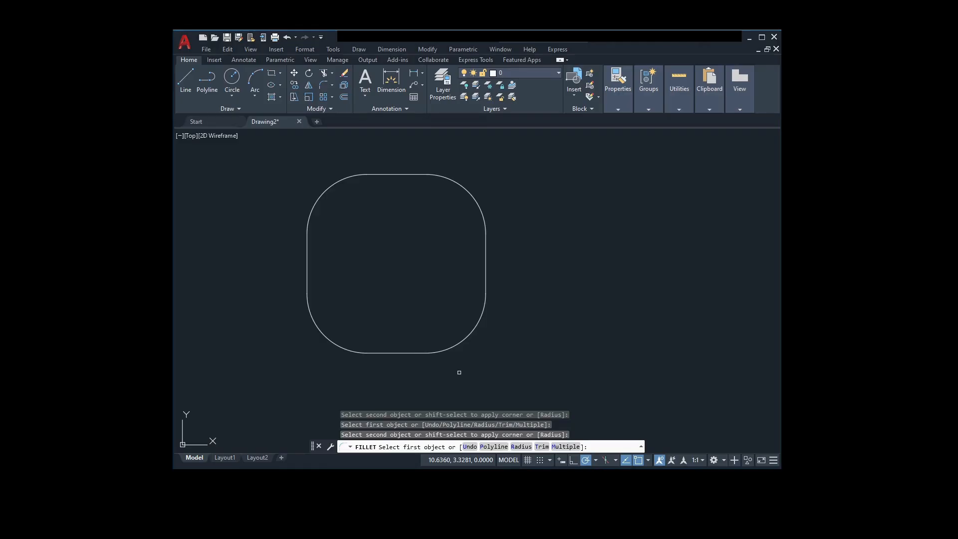
pyautogui.press('Escape')
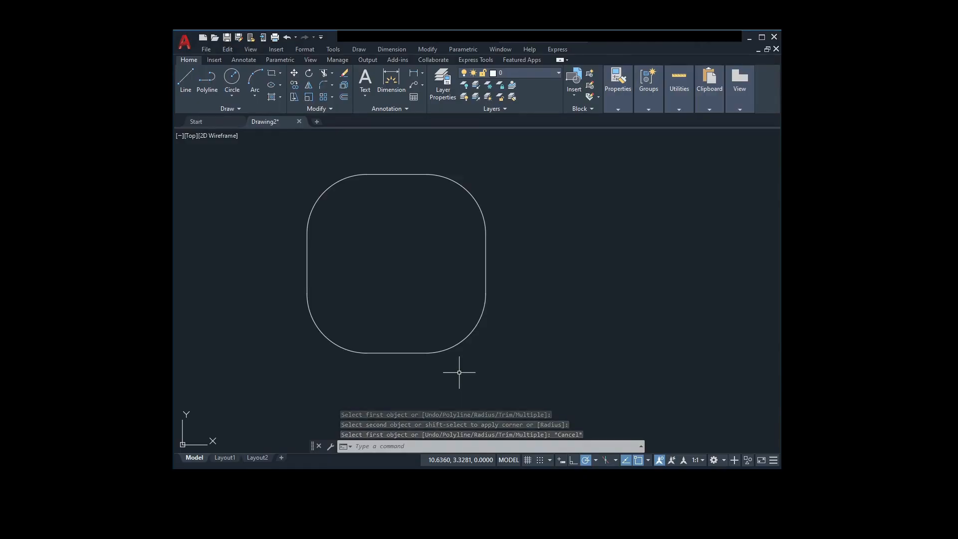
# Step: Undo the four corner fillets, and try the Fillet command's Polyline option on the bottom edge of the square made of separate lines
pyautogui.hotkey('ctrl', 'z')
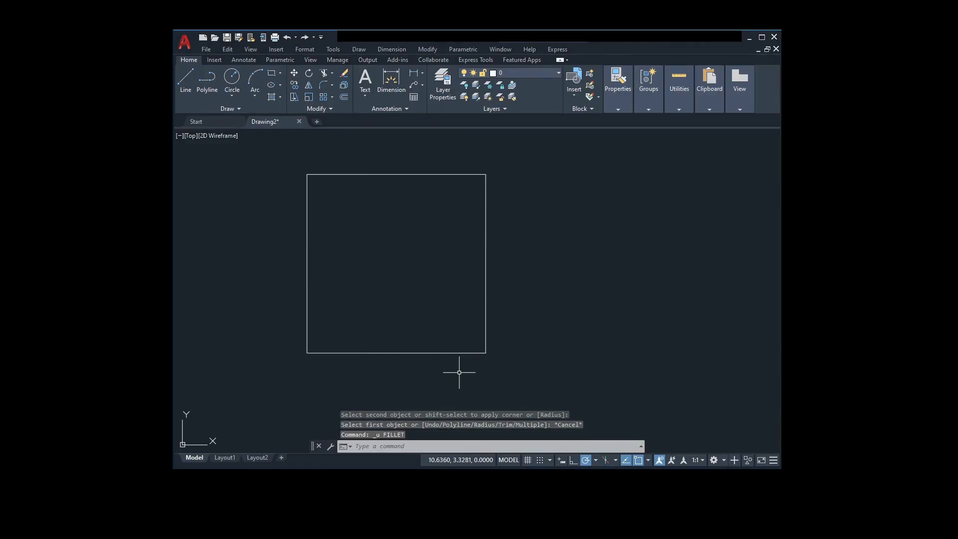
pyautogui.write('Fillet')
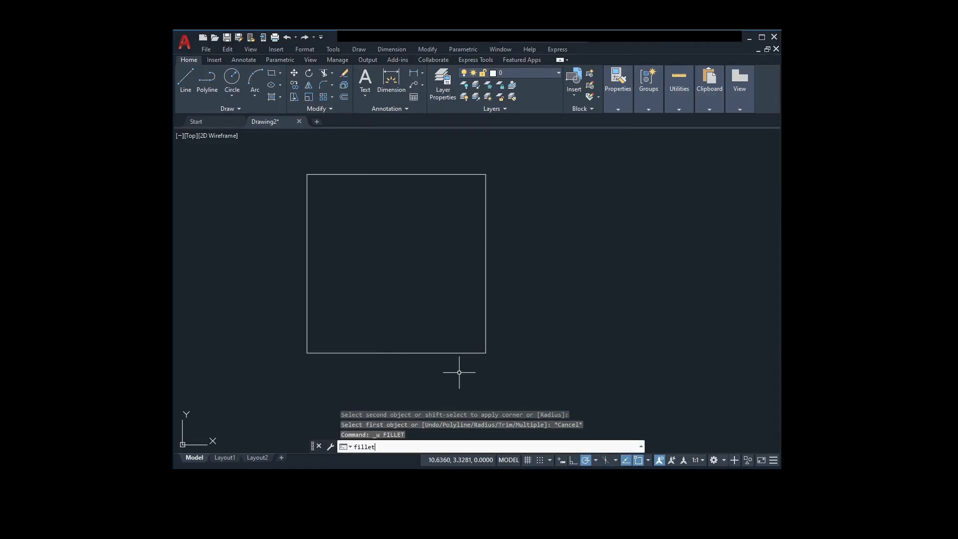
pyautogui.press('Return')
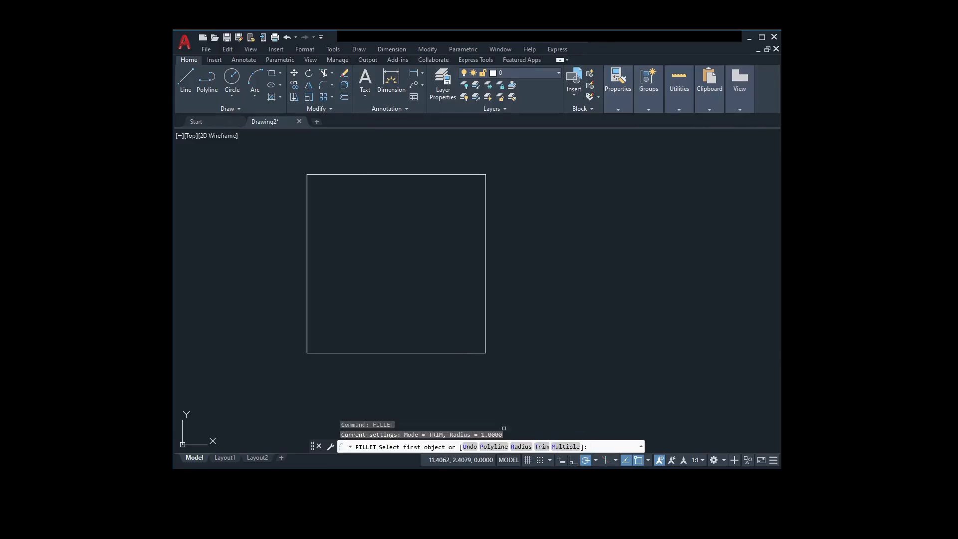
pyautogui.click(493, 447)
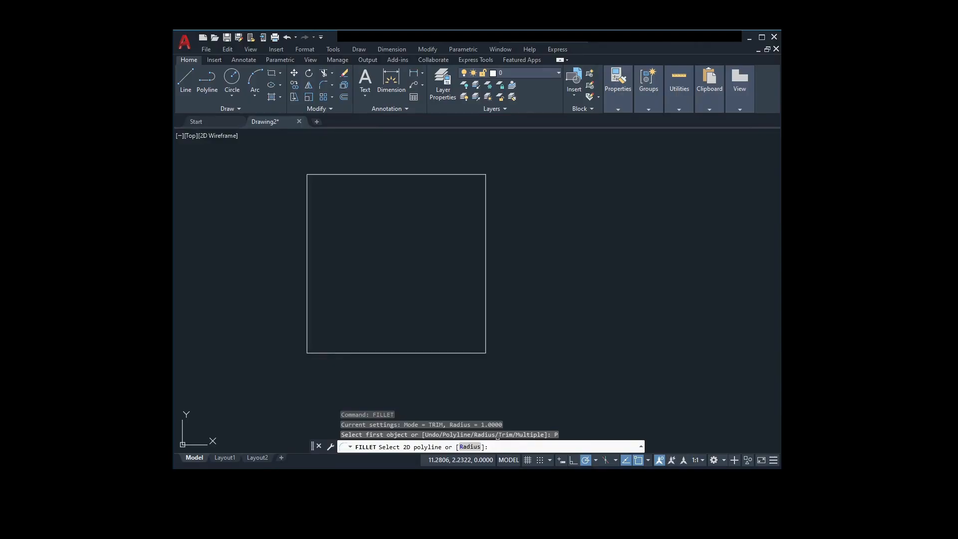
pyautogui.doubleClick(467, 353)
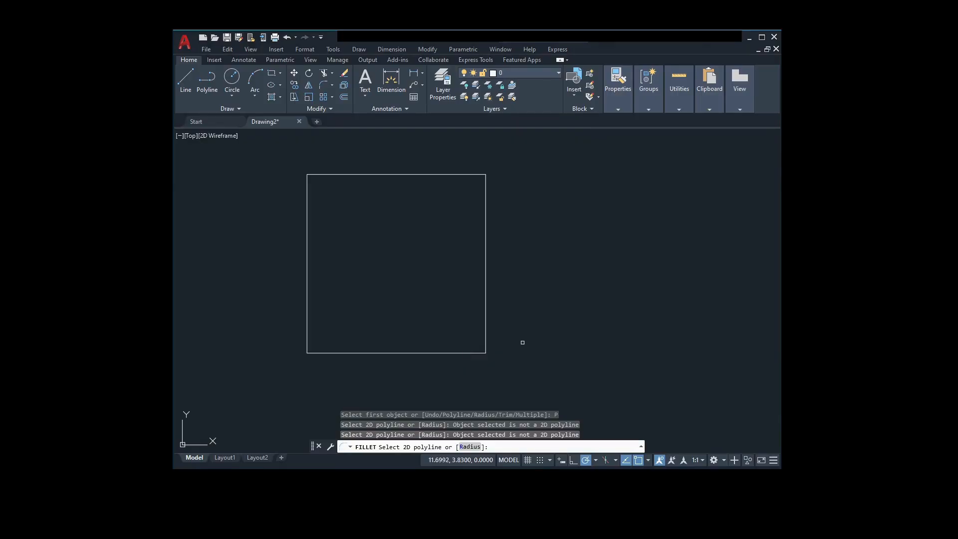
pyautogui.moveTo(522, 348); pyautogui.dragTo(459, 354, button='middle')
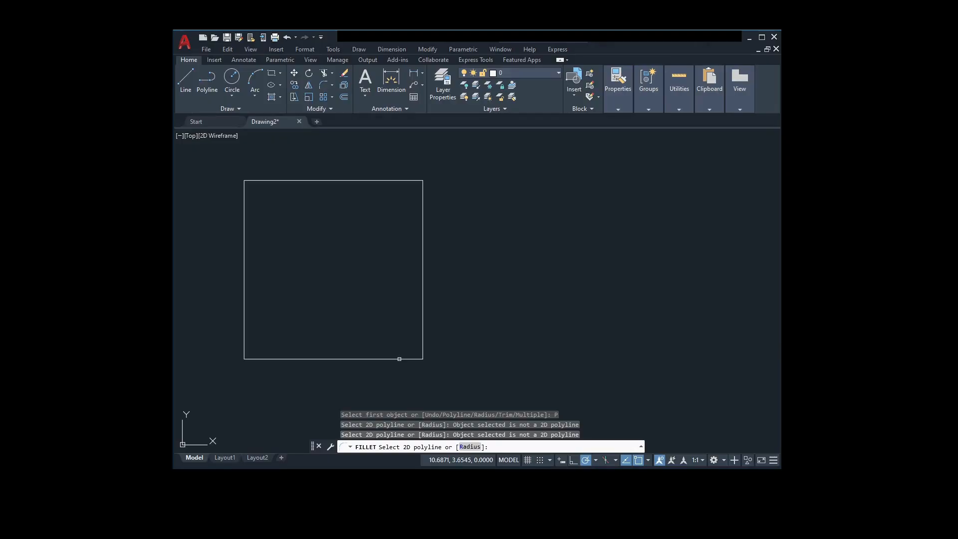
pyautogui.press('Escape')
pyautogui.press('Escape')
pyautogui.press('Escape')
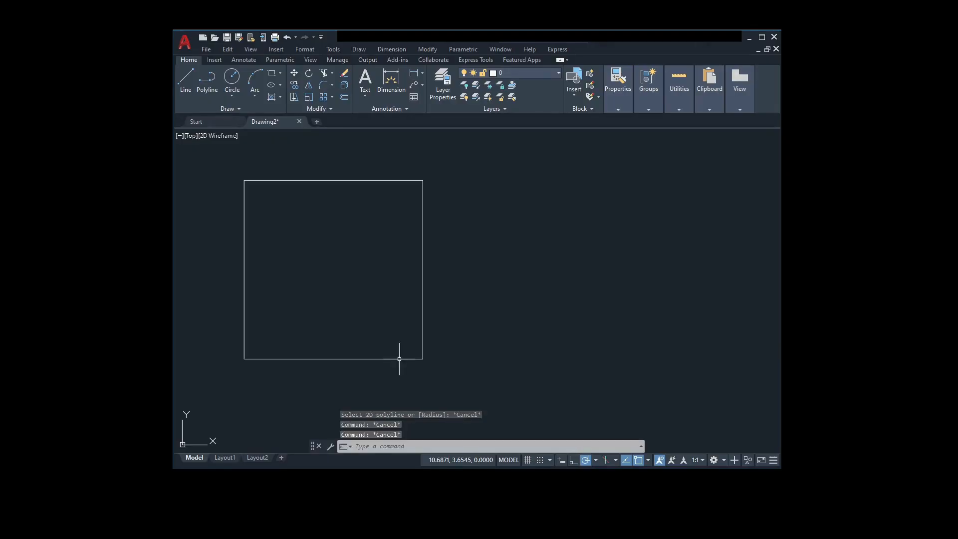
# Step: Draw a square polyline with 3-unit sides about 1.8 units right of the existing square, level with its top edge
pyautogui.click(210, 82)
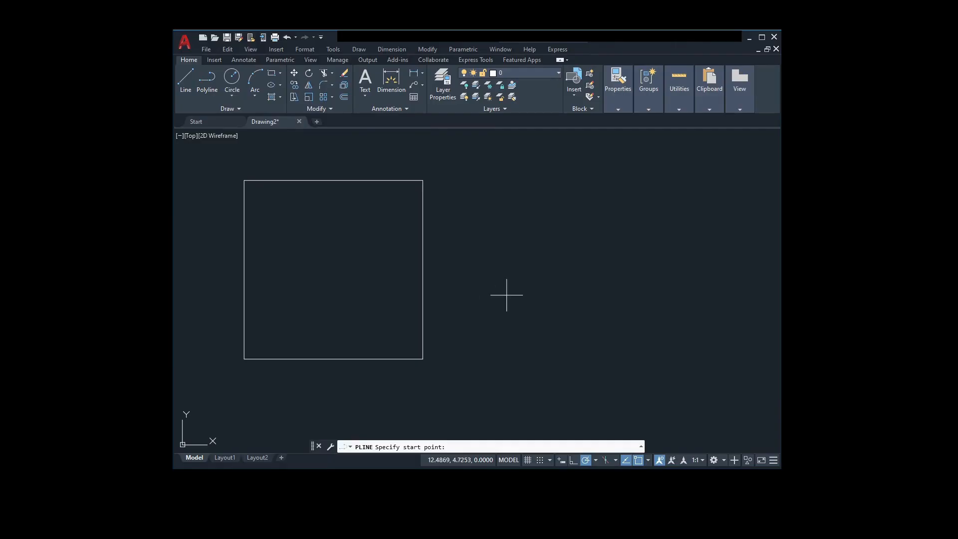
pyautogui.click(531, 180)
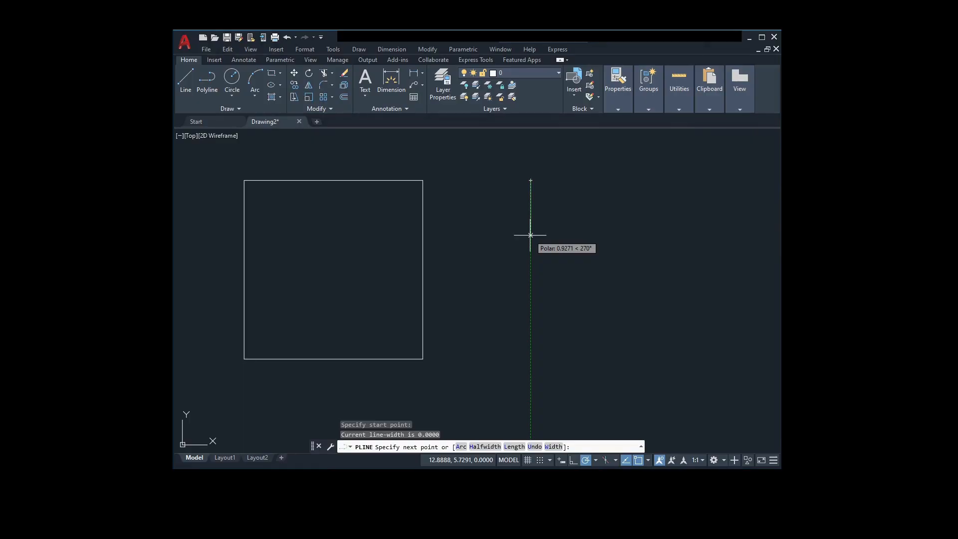
pyautogui.write('3')
pyautogui.press('Return')
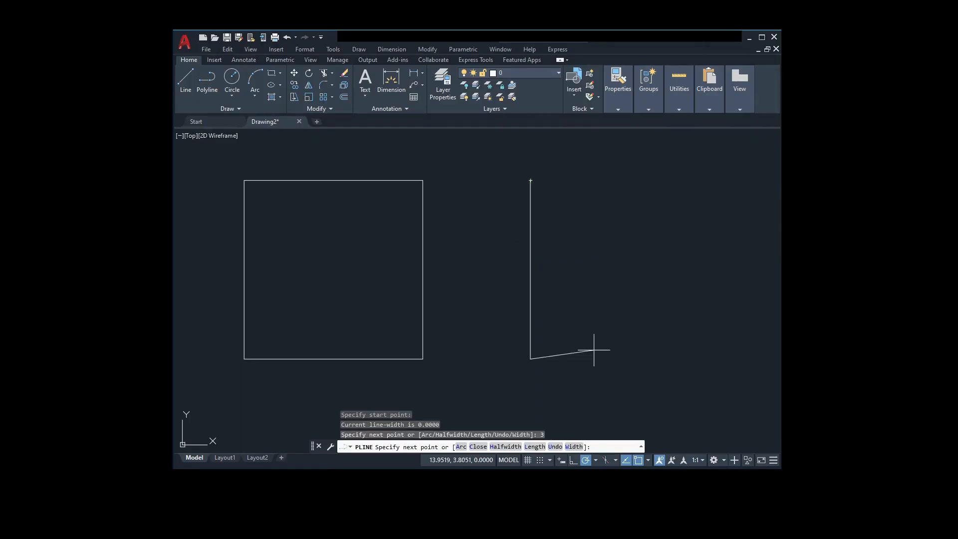
pyautogui.write('3')
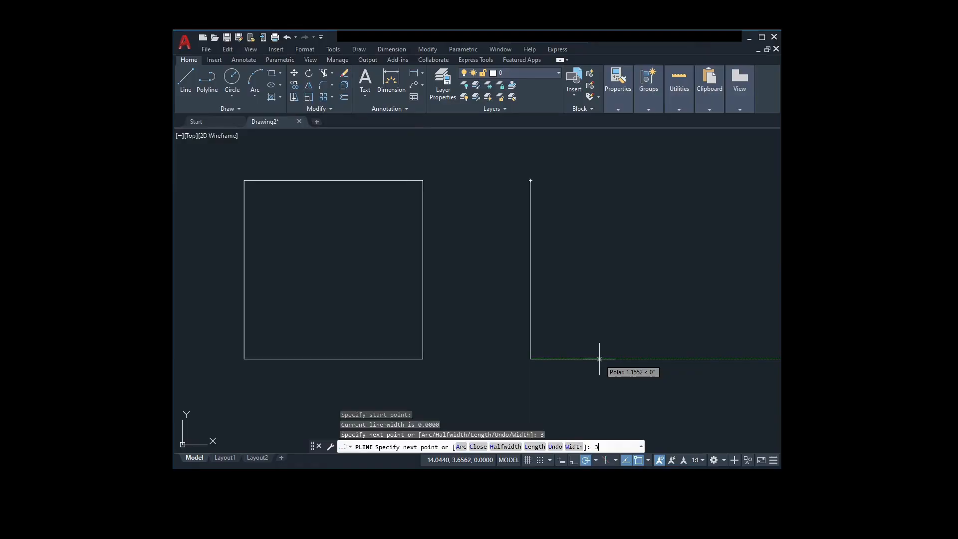
pyautogui.press('Return')
pyautogui.write('3')
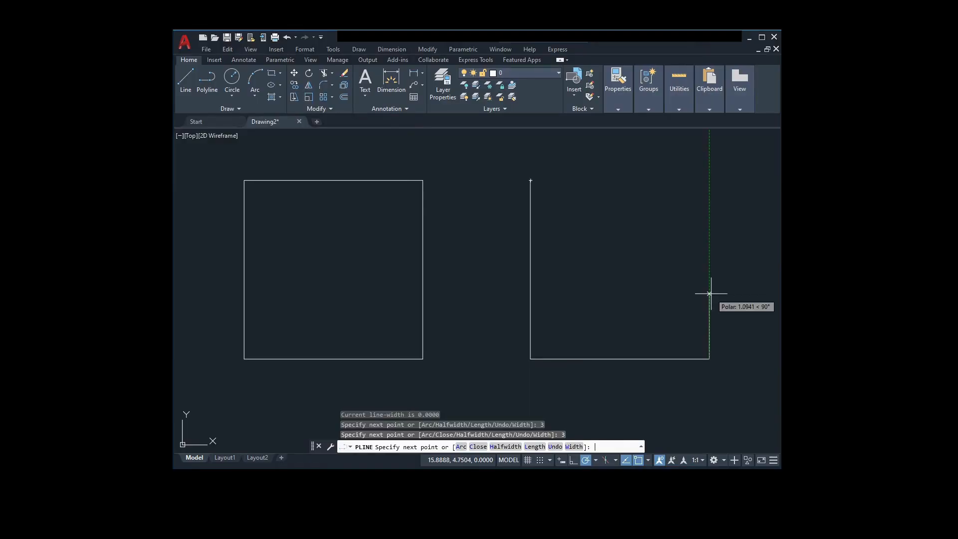
pyautogui.press('Return')
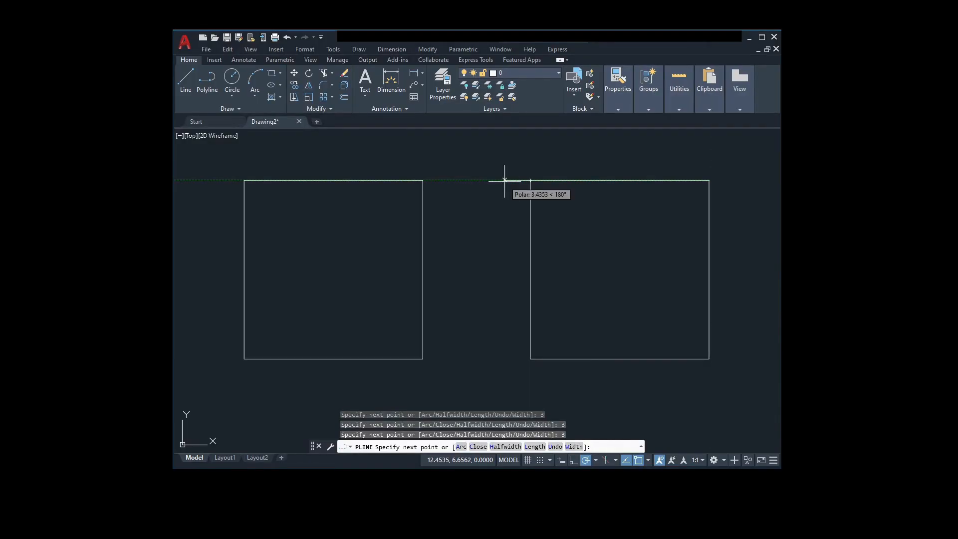
pyautogui.write('3')
pyautogui.press('Return')
pyautogui.press('Escape')
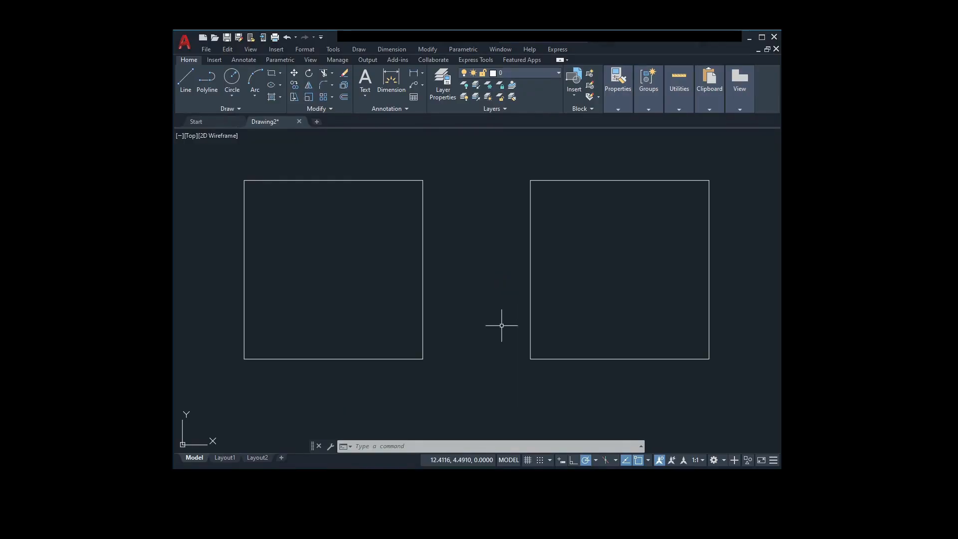
# Step: Fillet all corners of the polyline square at once with radius 1 using the Polyline option
pyautogui.write('fill')
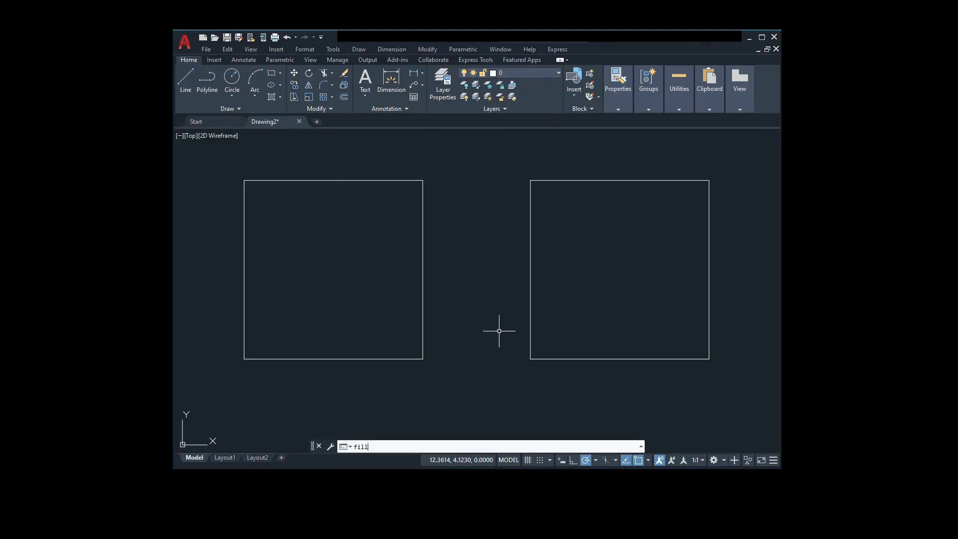
pyautogui.press('Return')
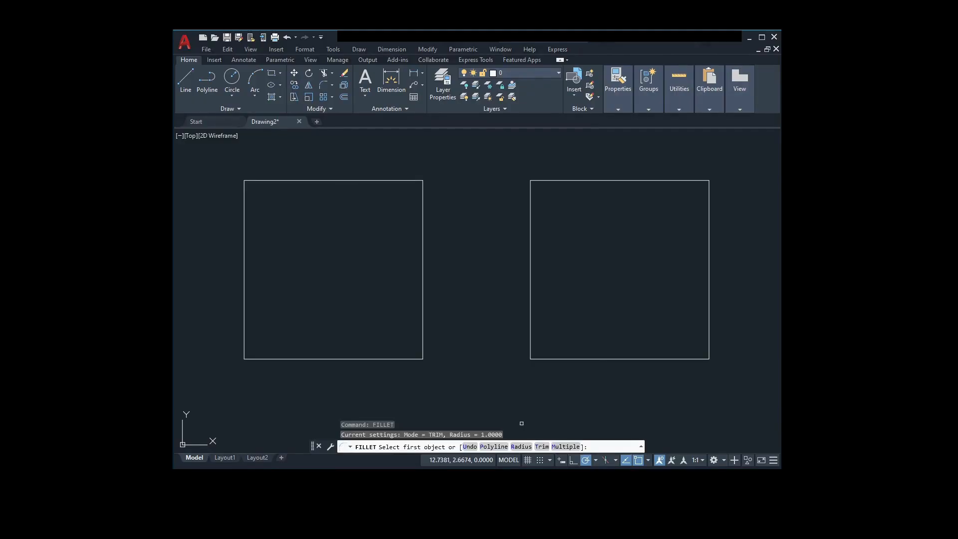
pyautogui.click(502, 447)
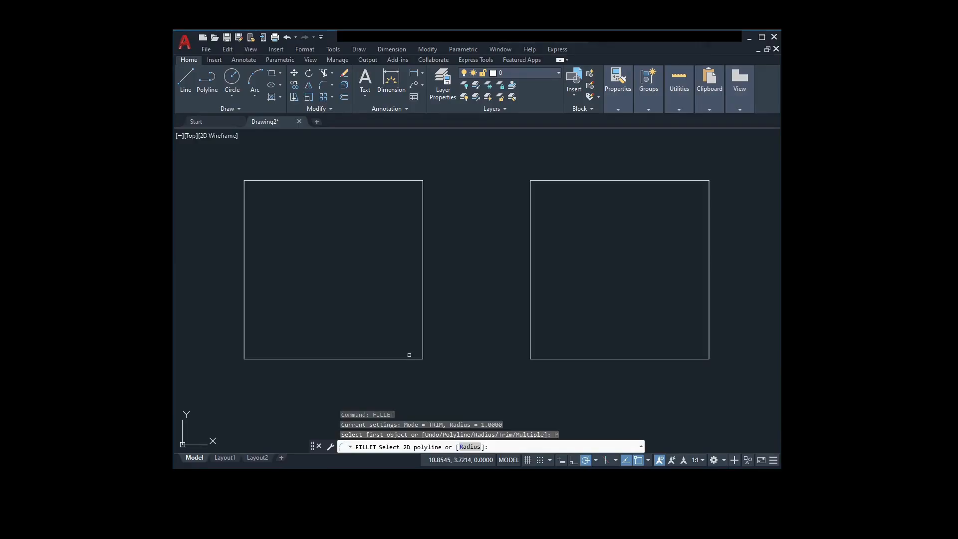
pyautogui.click(551, 359)
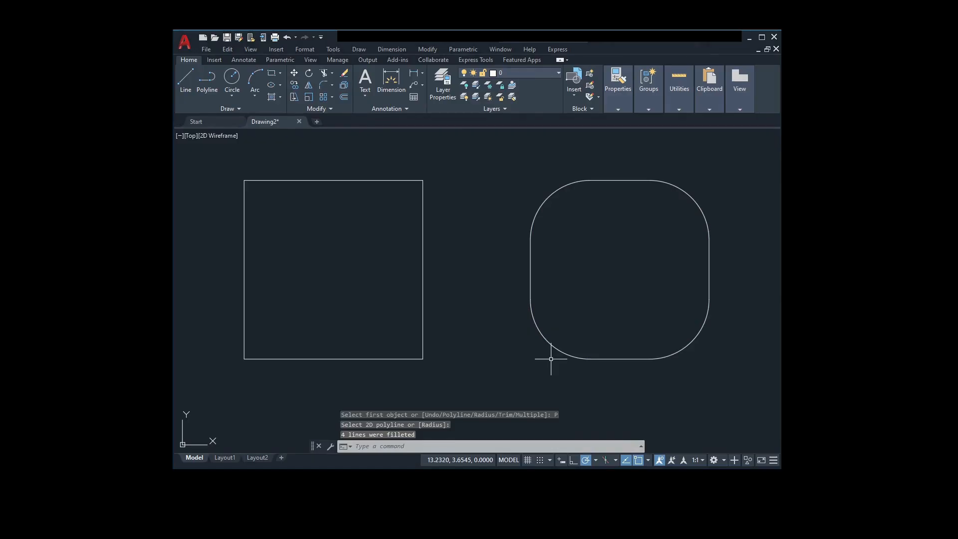
# Step: Draw an open L-shaped polyline right of the rounded square, running 3 units down and 3 units to the right
pyautogui.scroll(-2, 550, 358)
pyautogui.moveTo(630, 367); pyautogui.dragTo(454, 362, button='middle')
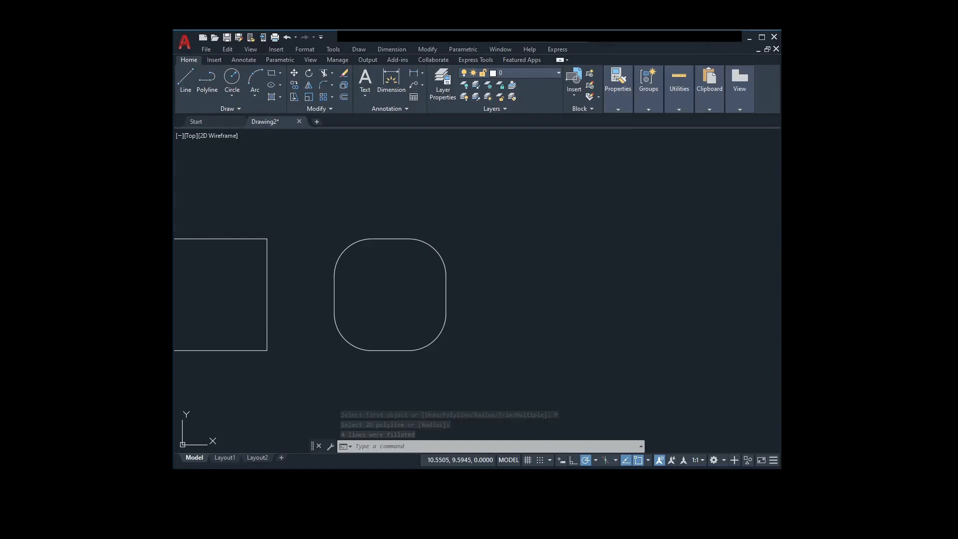
pyautogui.write('pl')
pyautogui.press('Return')
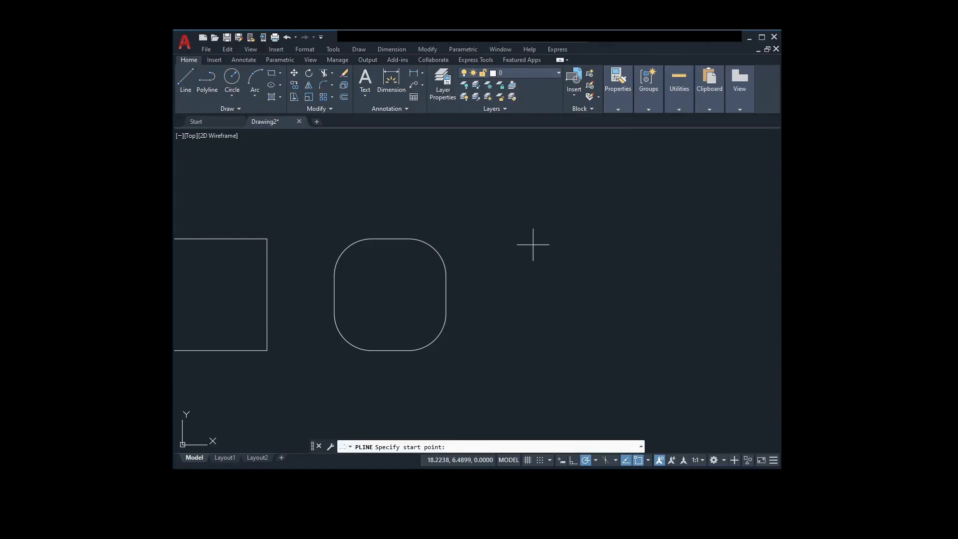
pyautogui.click(533, 244)
pyautogui.write('3')
pyautogui.press('Return')
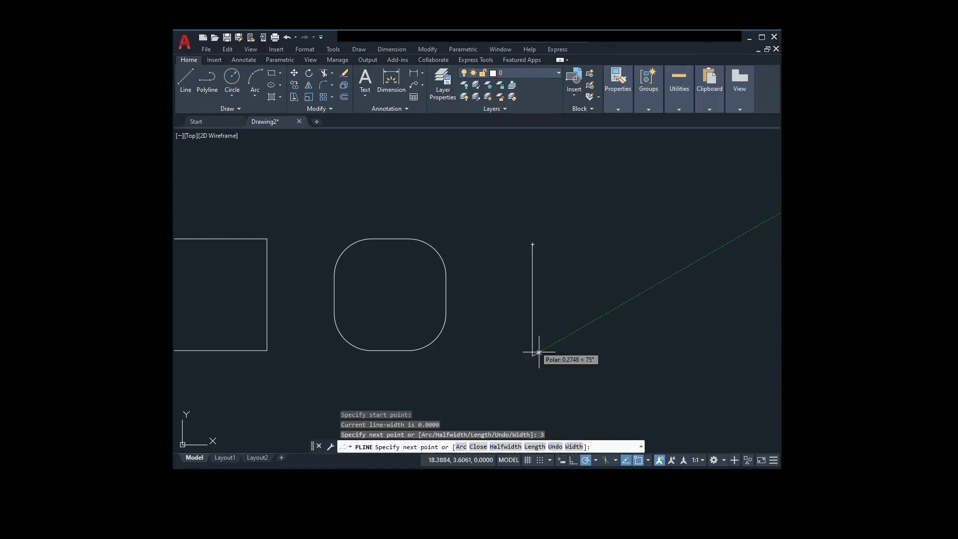
pyautogui.write('3')
pyautogui.press('Return')
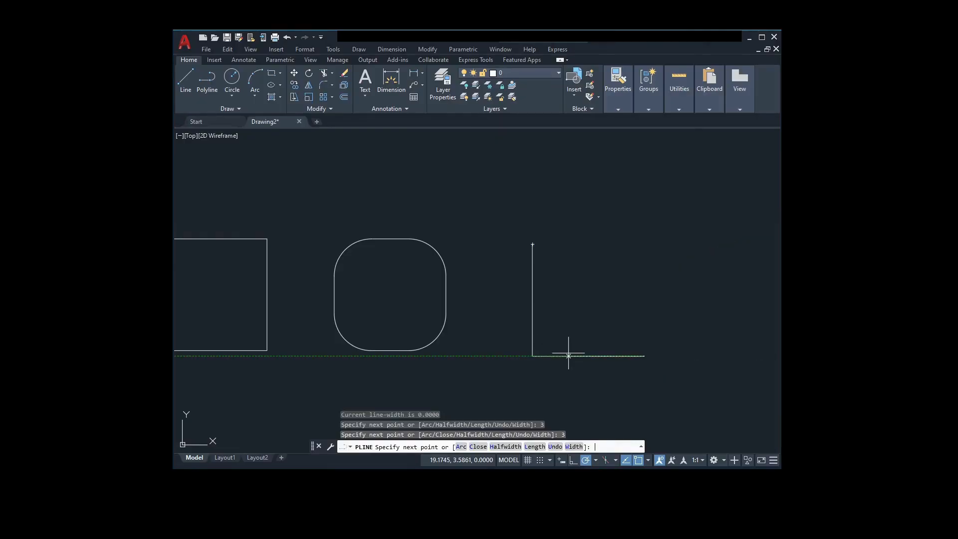
pyautogui.press('Escape')
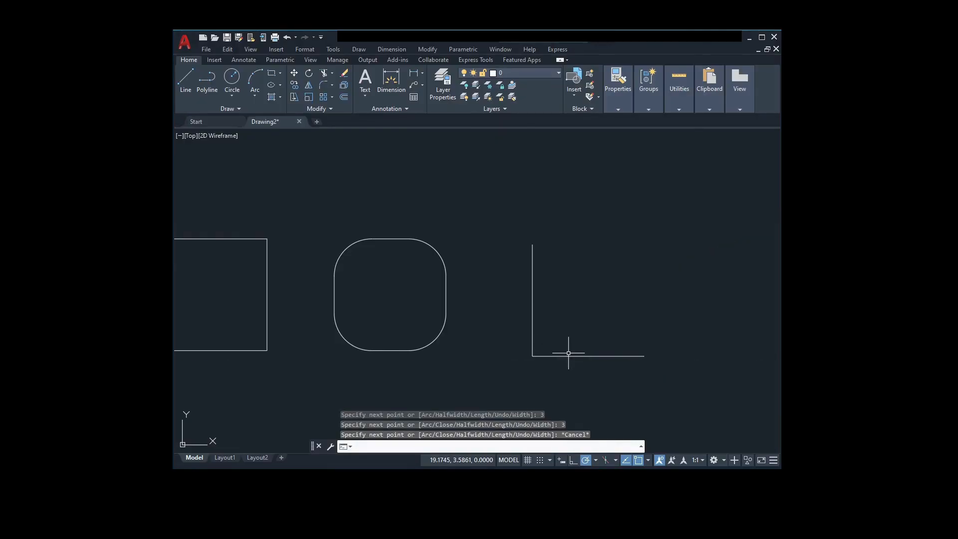
pyautogui.press('Escape')
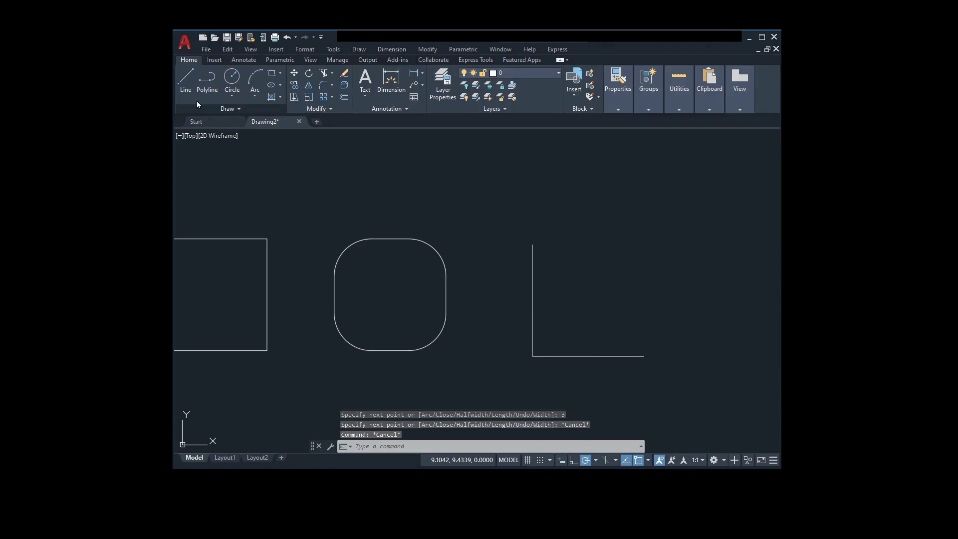
# Step: Draw a second L-shaped polyline from the first one's free lower end, 3 units up and 3 units left, to close the square
pyautogui.click(206, 84)
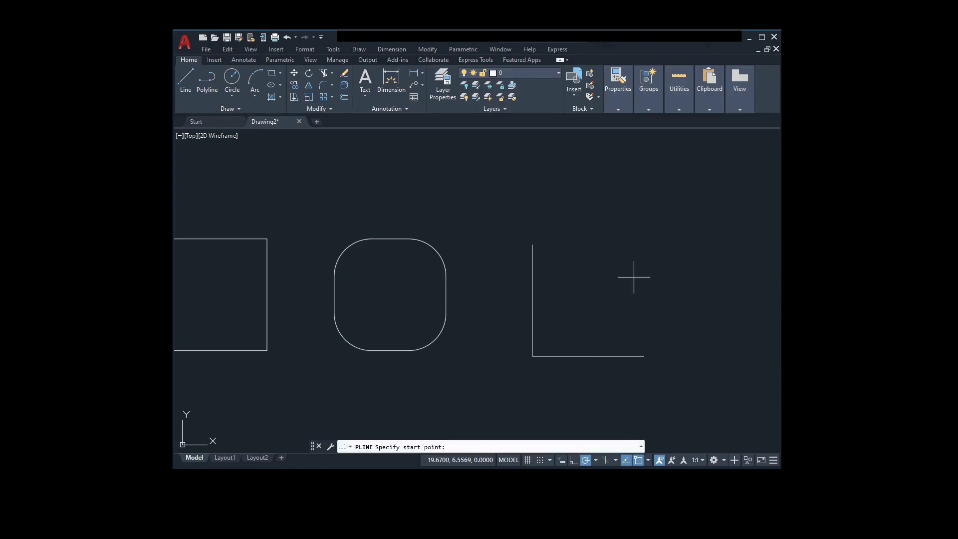
pyautogui.click(645, 356)
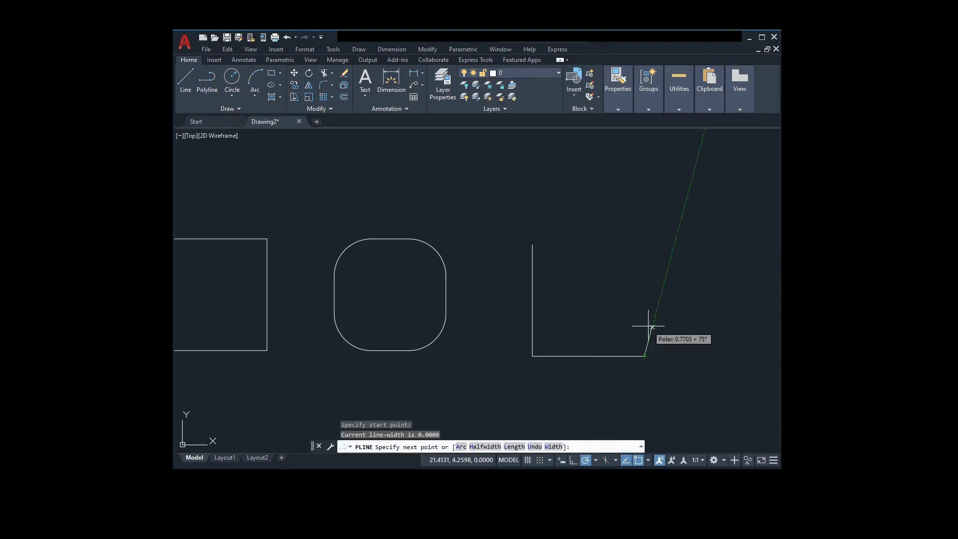
pyautogui.write('3')
pyautogui.press('Return')
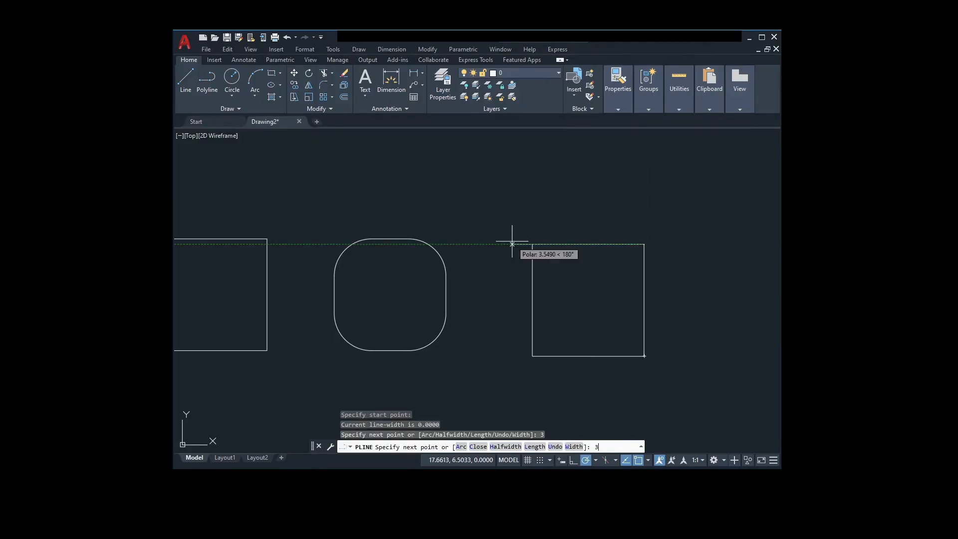
pyautogui.press('Return')
pyautogui.press('Escape')
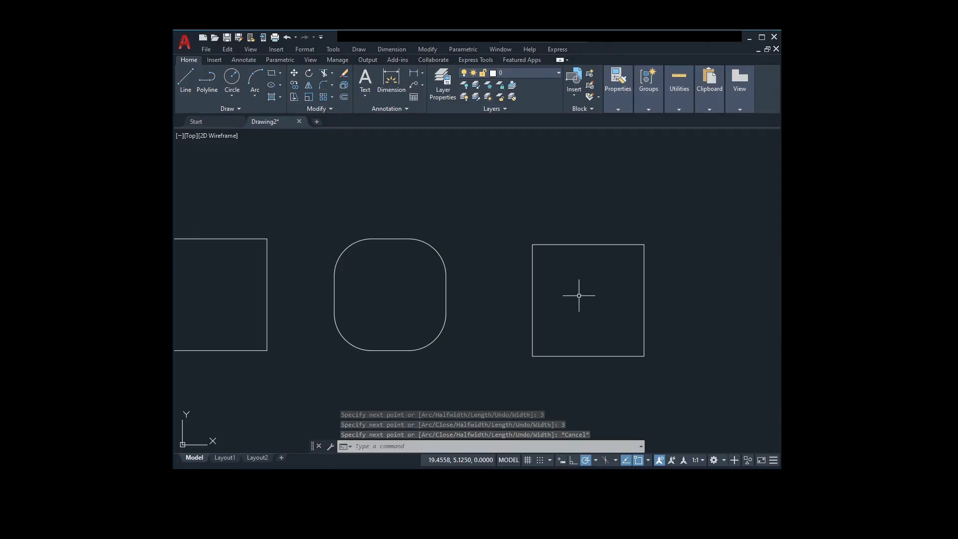
# Step: Try the Fillet command's Polyline option with radius 1 on the upper L-shaped polyline of the new square, without applying it
pyautogui.write('FILLET')
pyautogui.press('Return')
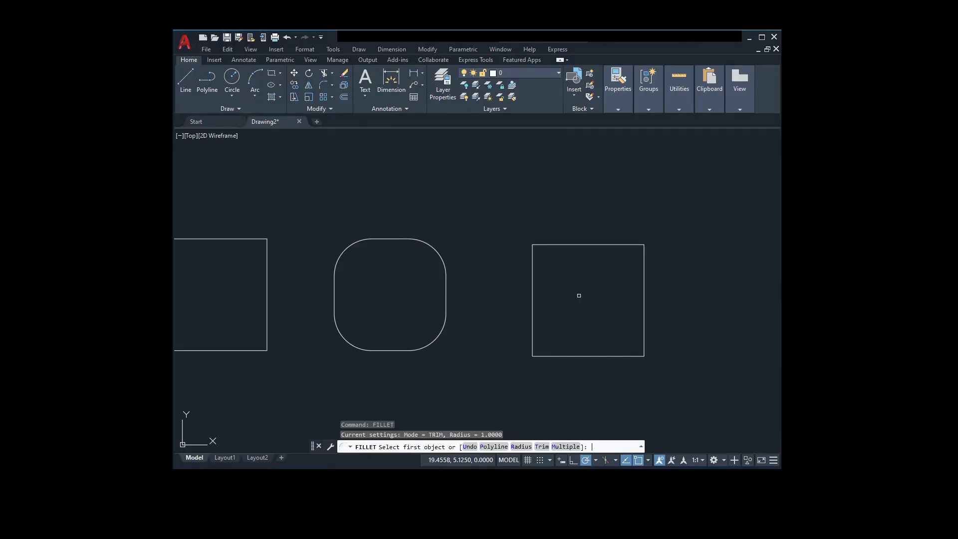
pyautogui.click(493, 447)
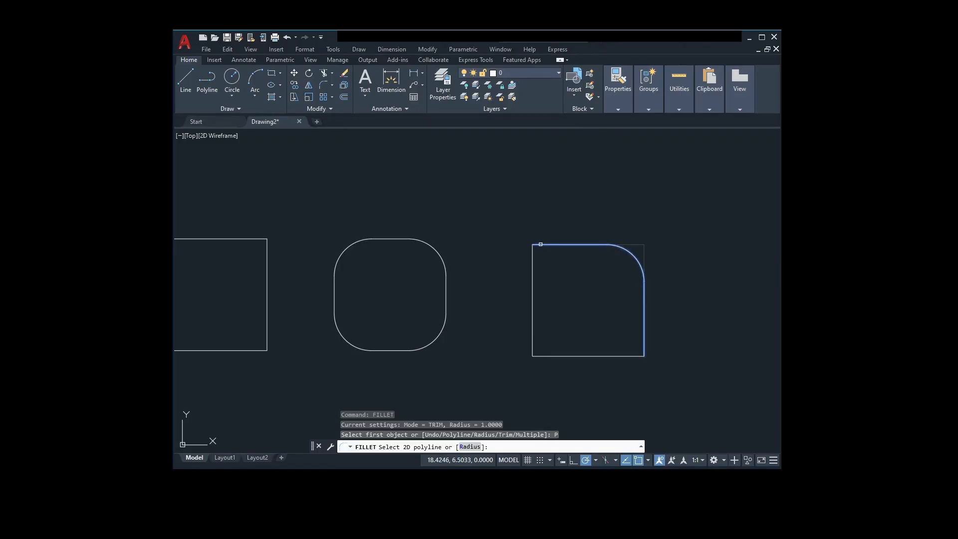
pyautogui.press('Escape')
pyautogui.press('Escape')
pyautogui.press('Escape')
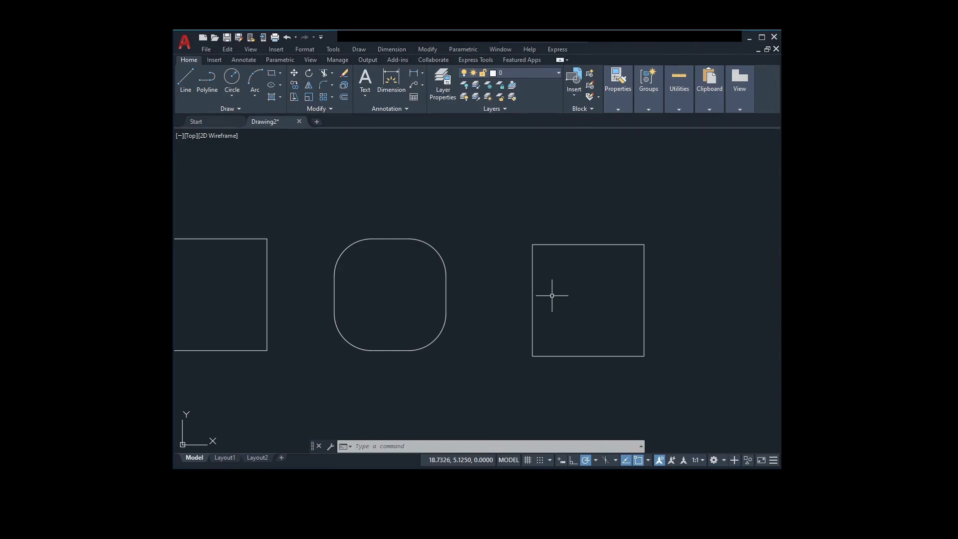
pyautogui.click(662, 376)
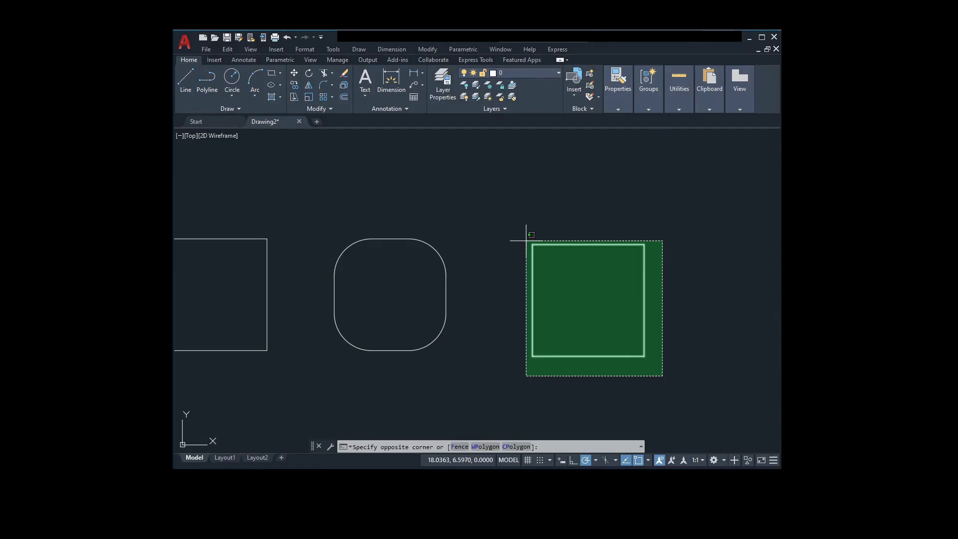
pyautogui.press('Escape')
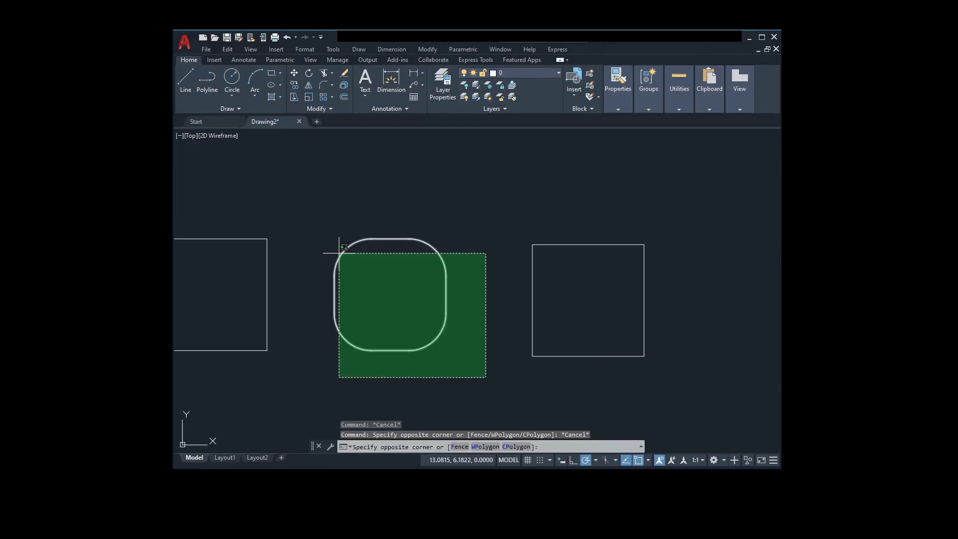
pyautogui.press('Escape')
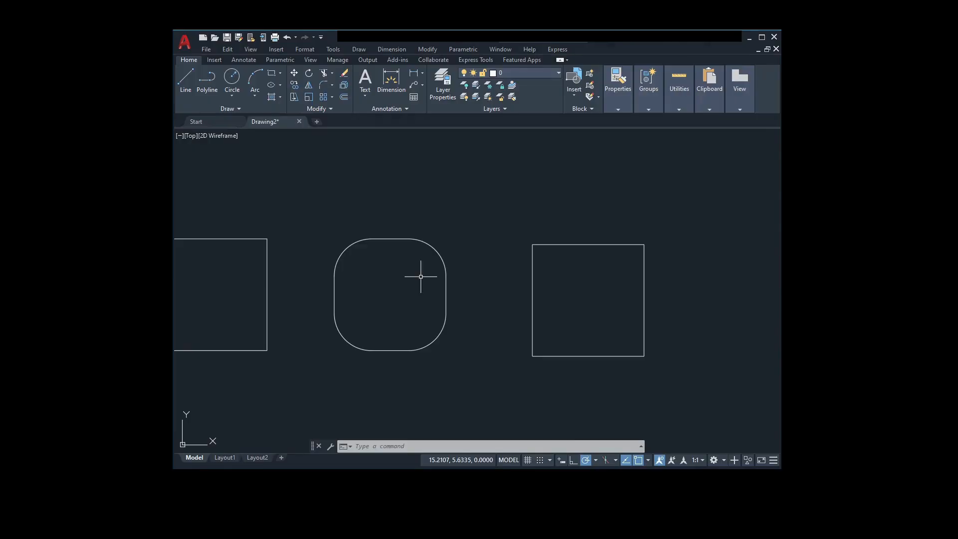
# Step: Try the Fillet command's Undo option before filleting any object, and leave the command
pyautogui.write('fi')
pyautogui.press('Return')
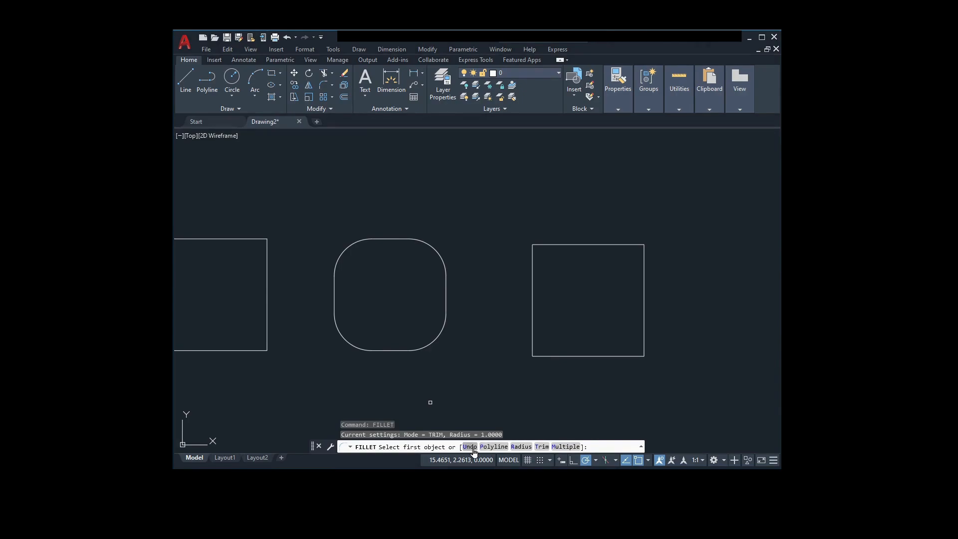
pyautogui.click(470, 448)
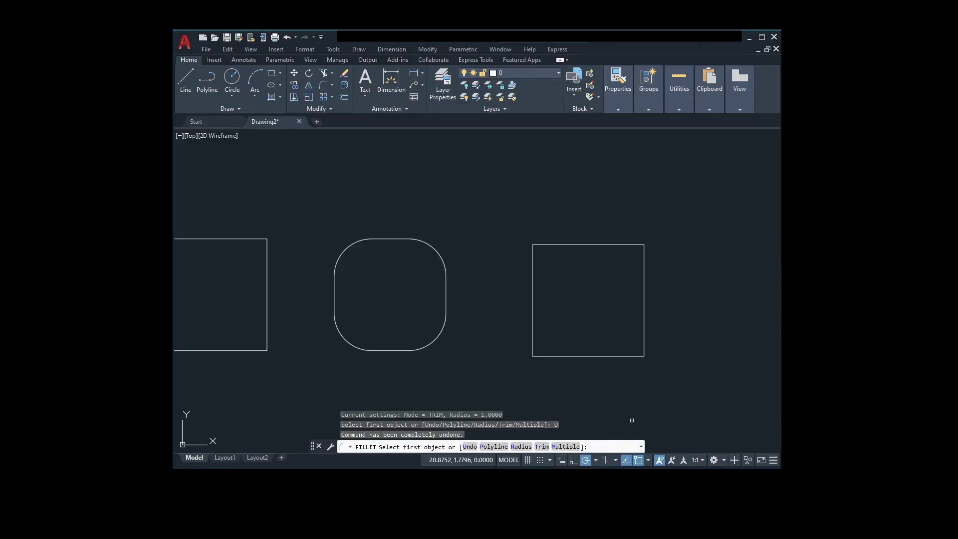
pyautogui.press('Escape')
pyautogui.press('Escape')
pyautogui.press('Escape')
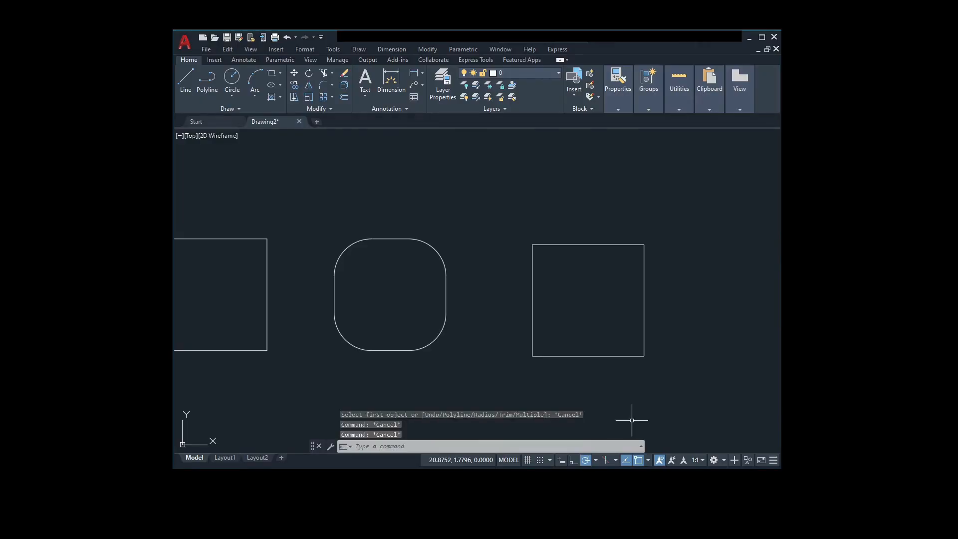
# Step: Fillet the upper-left corner of the square made of separate lines with radius 1, using the Multiple option
pyautogui.scroll(-2, 632, 420)
pyautogui.moveTo(648, 426); pyautogui.dragTo(704, 403, button='middle')
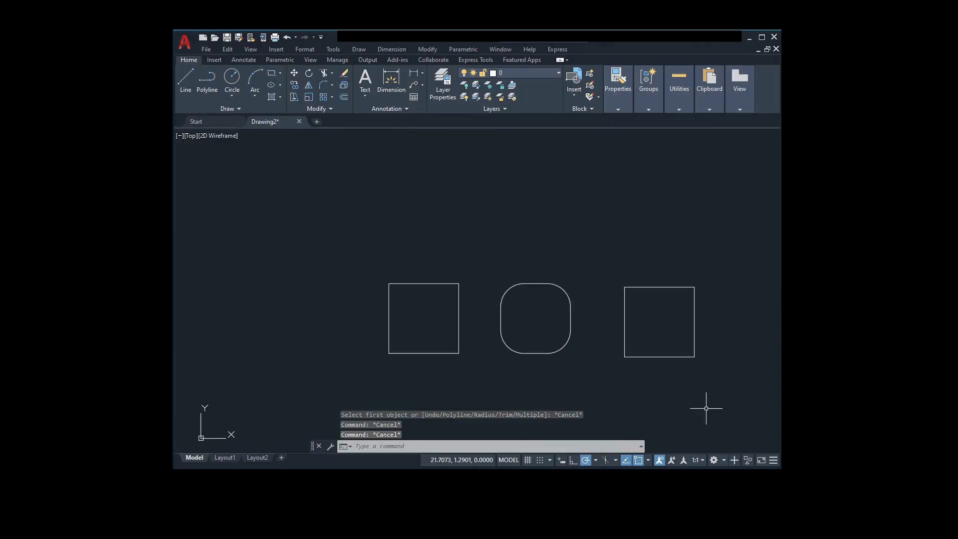
pyautogui.scroll(4, 406, 338)
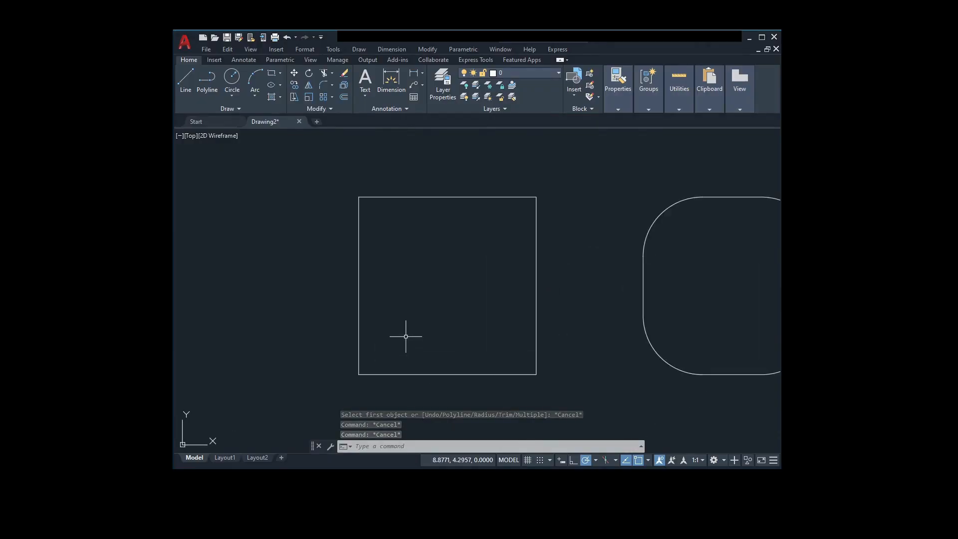
pyautogui.moveTo(406, 336); pyautogui.dragTo(506, 349, button='middle')
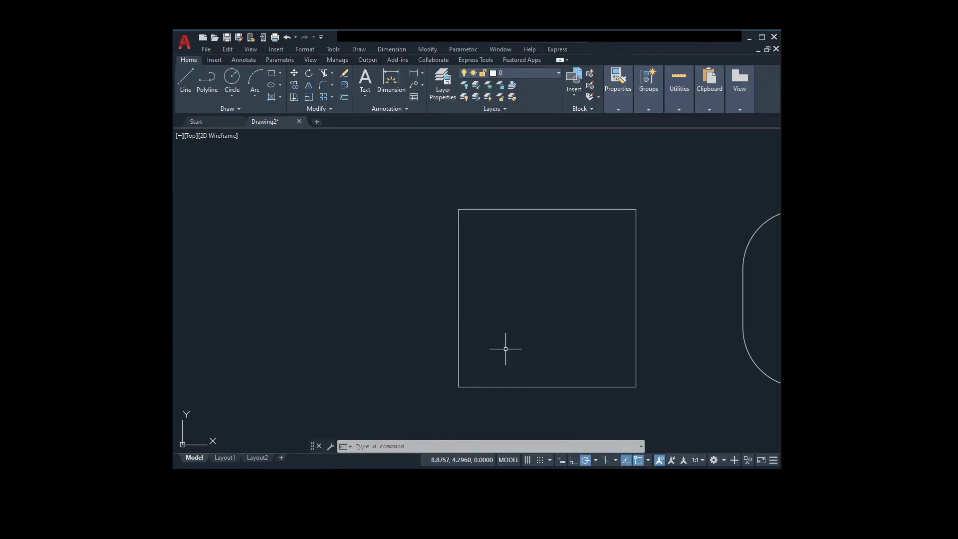
pyautogui.write('fillet')
pyautogui.press('Return')
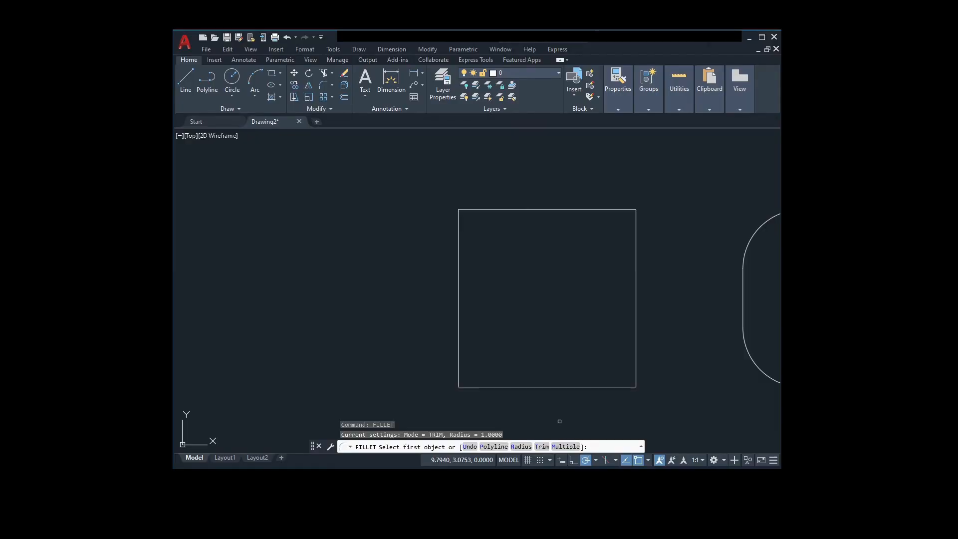
pyautogui.click(564, 447)
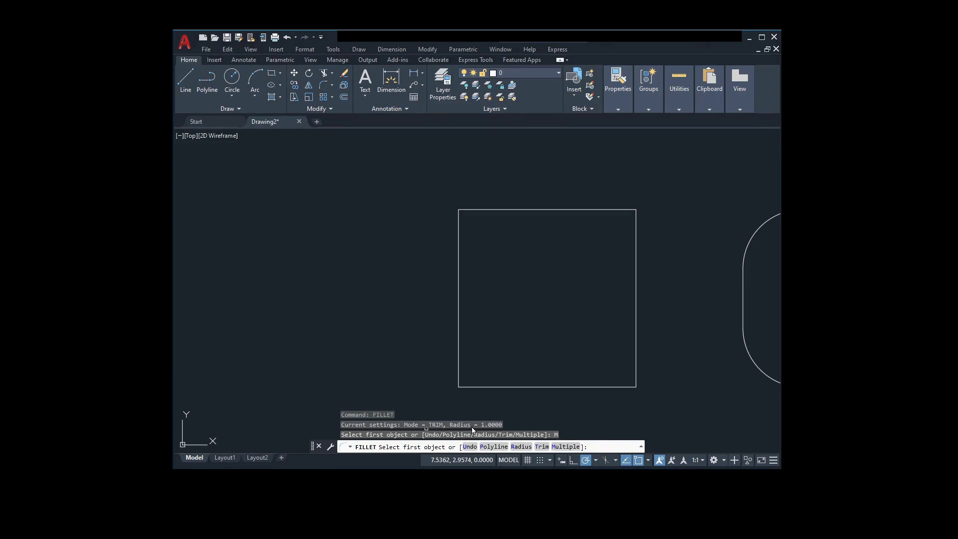
pyautogui.click(465, 355)
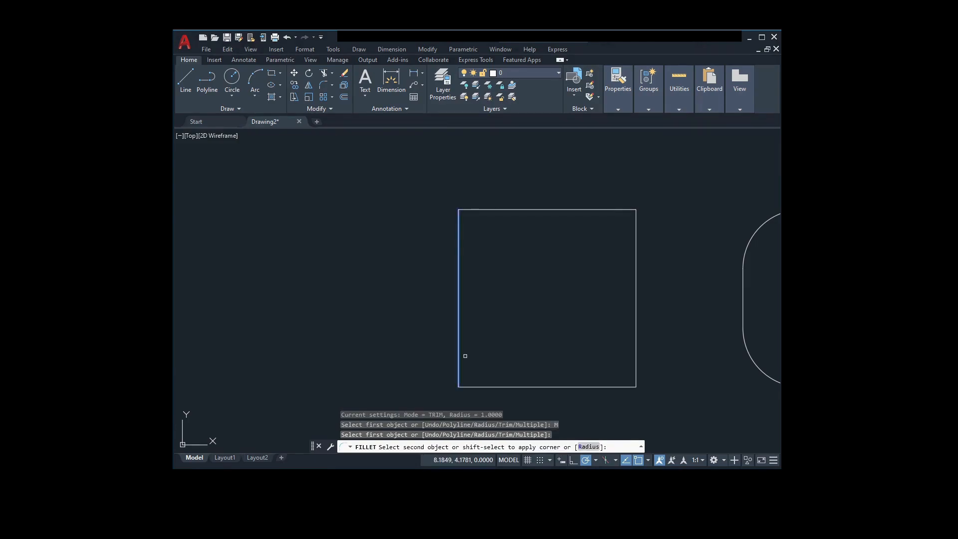
pyautogui.click(489, 210)
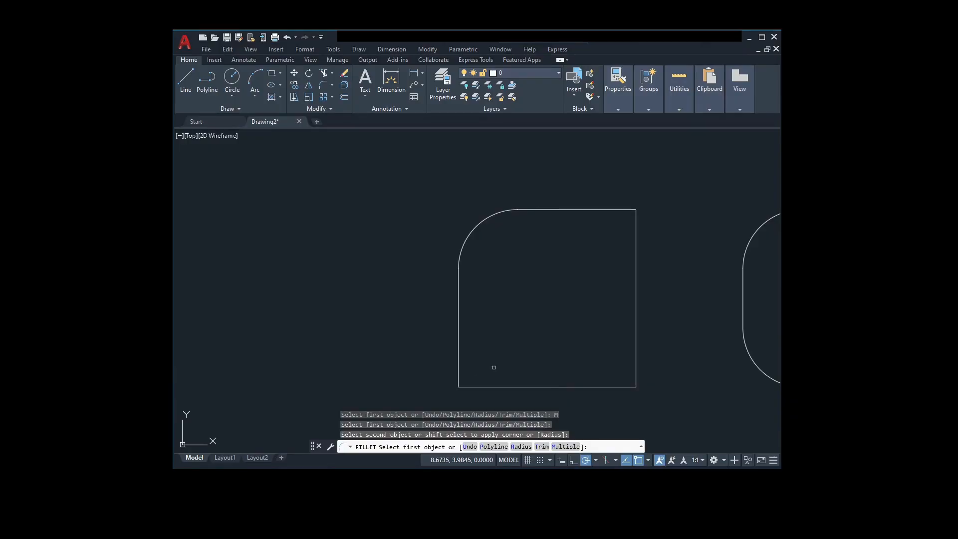
# Step: Undo the upper-left corner fillet with the Fillet command's Undo option and end the command
pyautogui.click(469, 447)
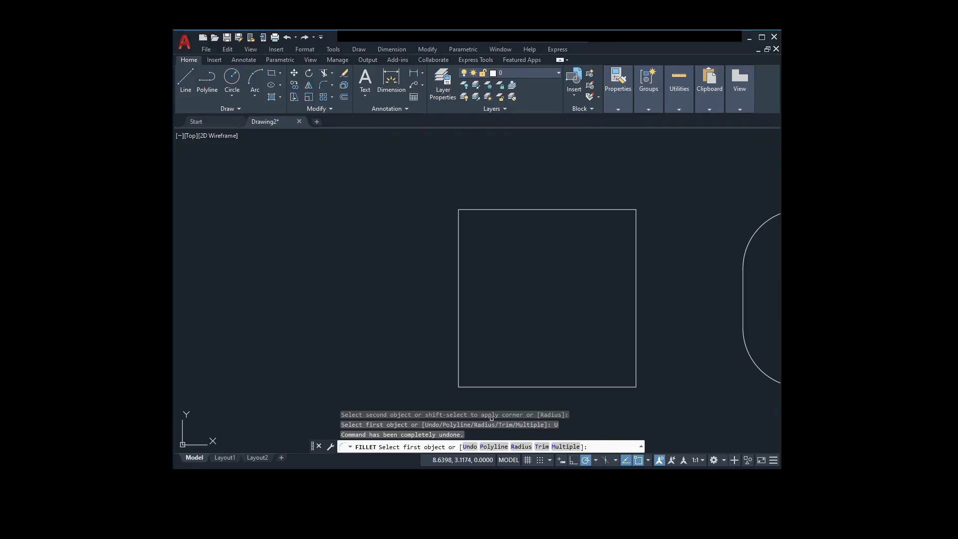
pyautogui.press('Escape')
pyautogui.press('Escape')
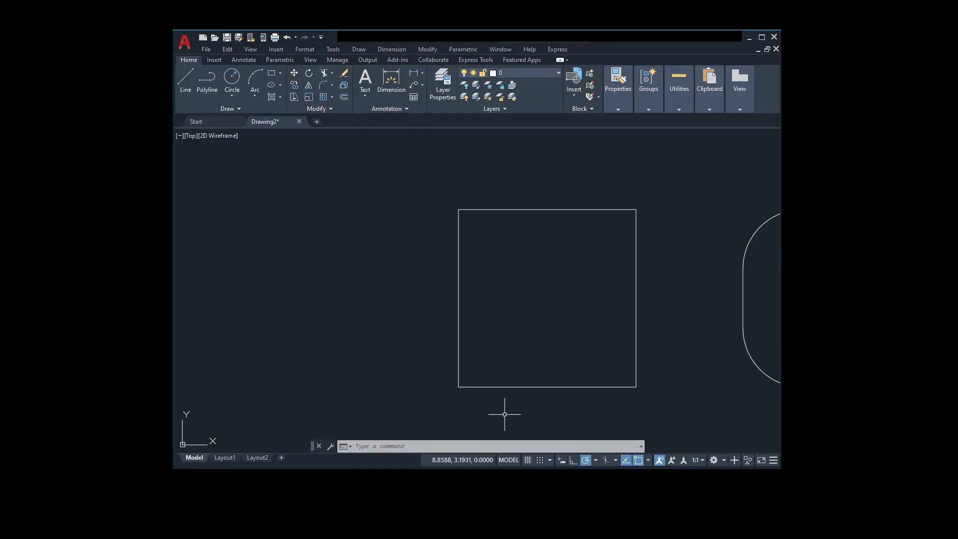
pyautogui.scroll(-3, 504, 414)
pyautogui.moveTo(565, 411); pyautogui.dragTo(348, 394, button='middle')
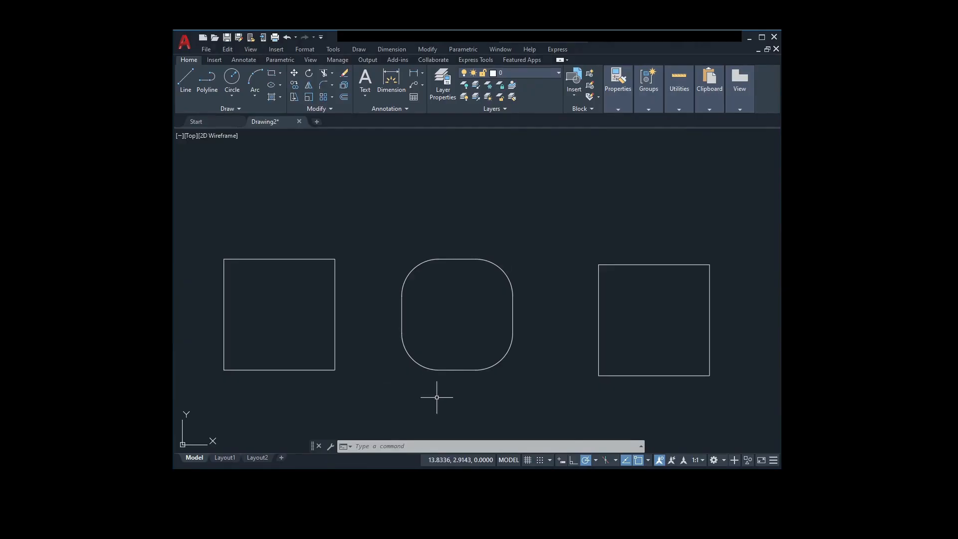
pyautogui.moveTo(436, 397); pyautogui.dragTo(444, 396, button='middle')
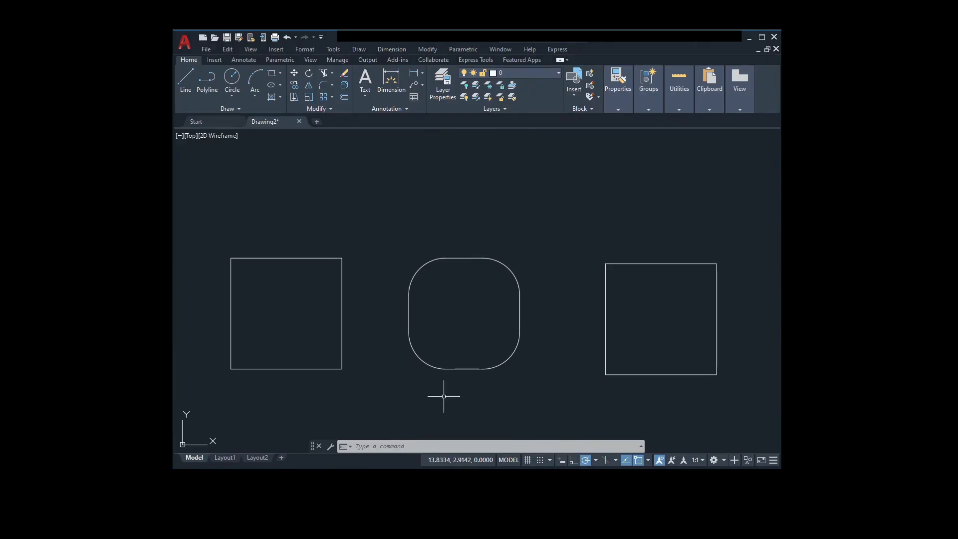